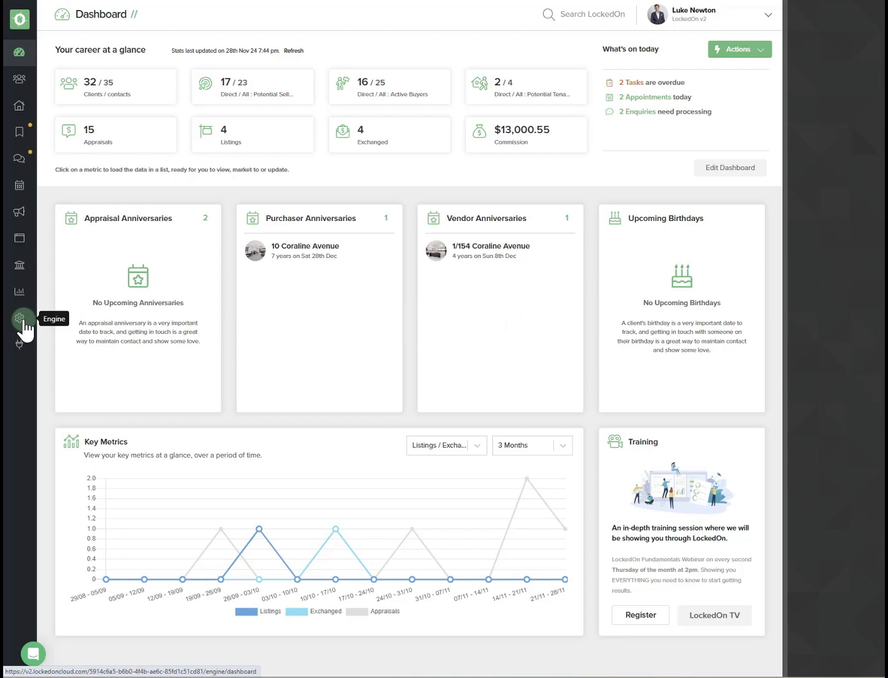
- Open the Engine Room and configure the Digital CMA Kit
{"action": "left_click", "coordinate": [22, 321]}
{"action": "left_click", "coordinate": [393, 280]}
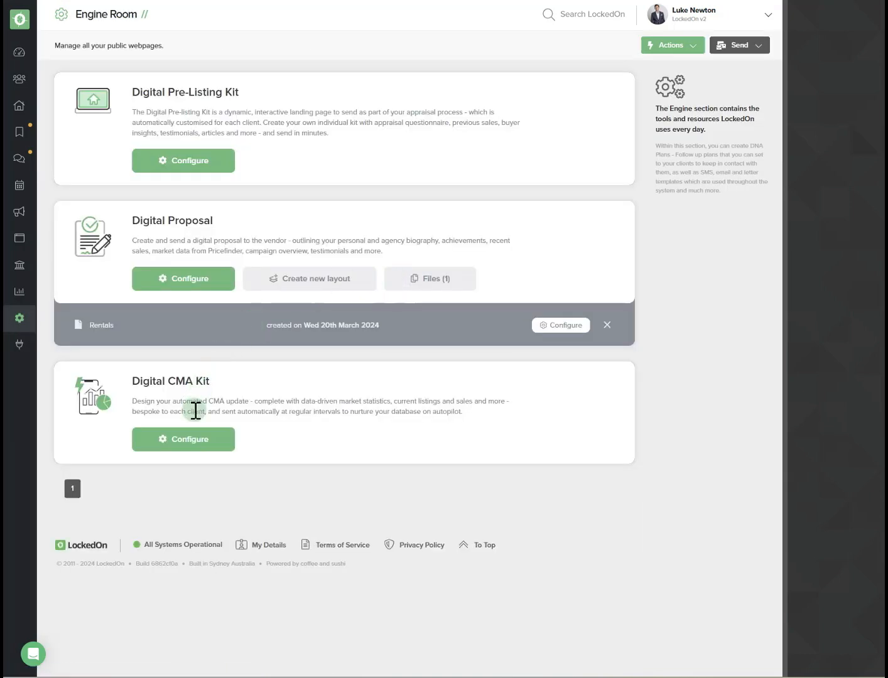
{"action": "left_click", "coordinate": [189, 440]}
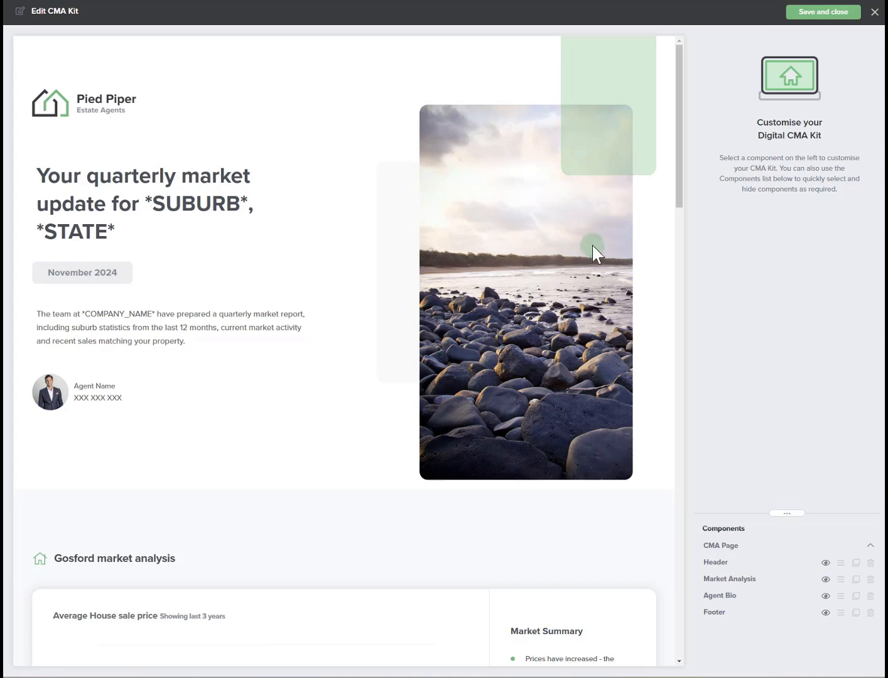
- Select the Header component and highlight the *SUBURB* and *STATE* placeholders in its title
{"action": "left_click", "coordinate": [108, 174]}
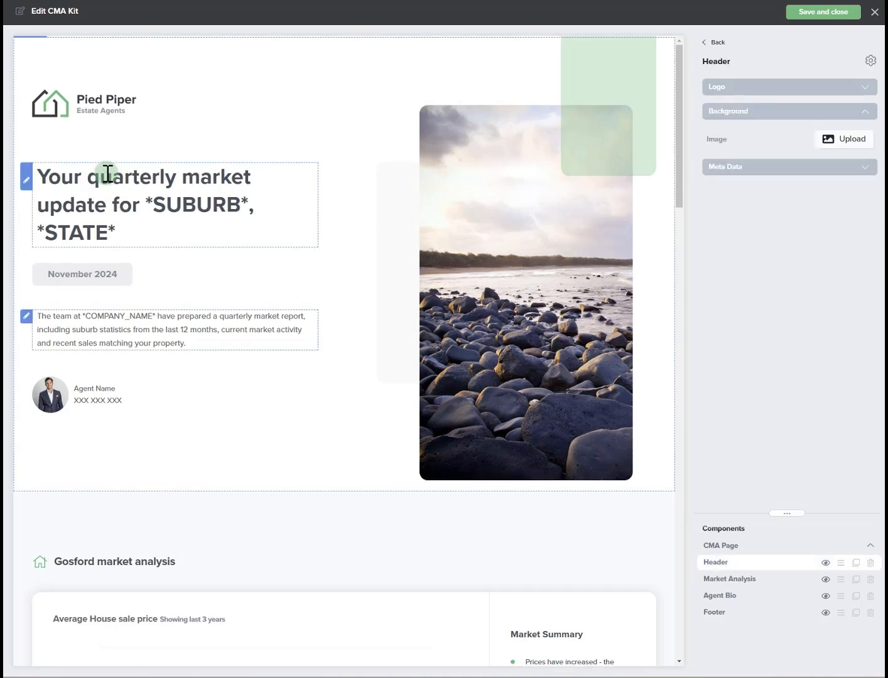
{"action": "left_click", "coordinate": [178, 176]}
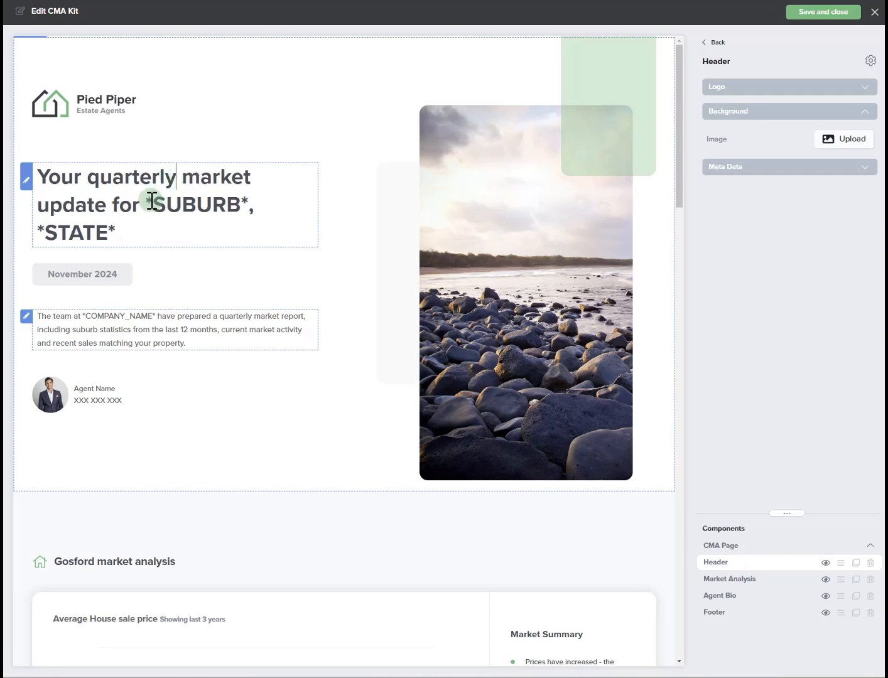
{"action": "left_click_drag", "start_coordinate": [150, 201], "coordinate": [257, 206]}
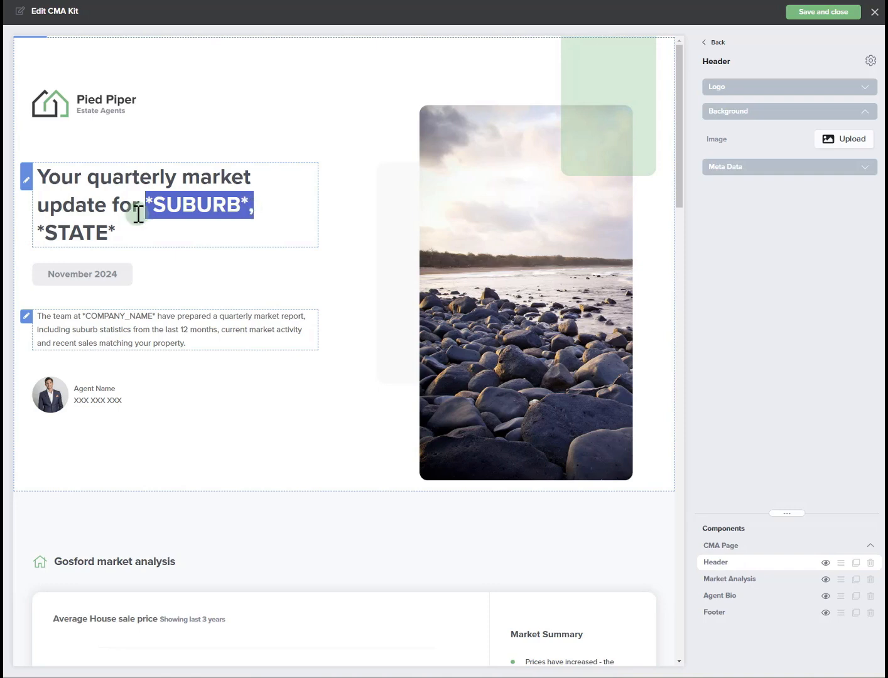
{"action": "left_click_drag", "start_coordinate": [122, 226], "coordinate": [144, 206]}
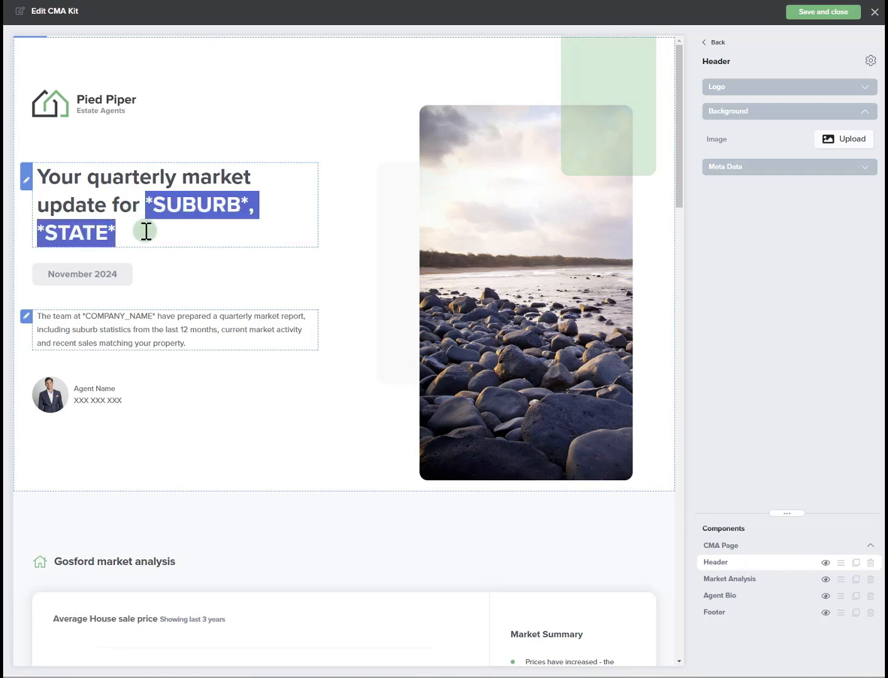
{"action": "left_click", "coordinate": [143, 219]}
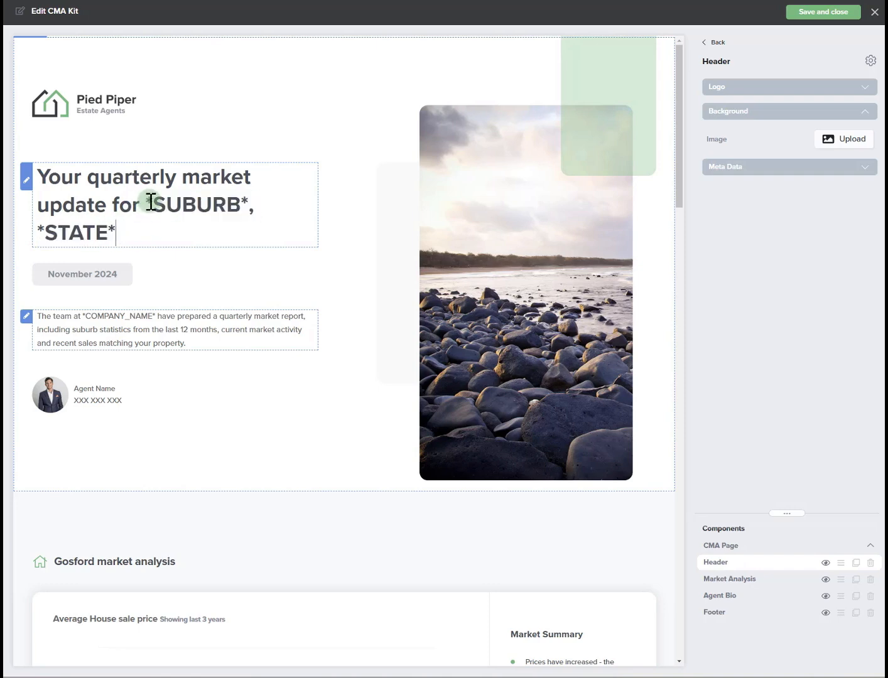
{"action": "left_click_drag", "start_coordinate": [135, 203], "coordinate": [40, 178]}
{"action": "left_click", "coordinate": [114, 231]}
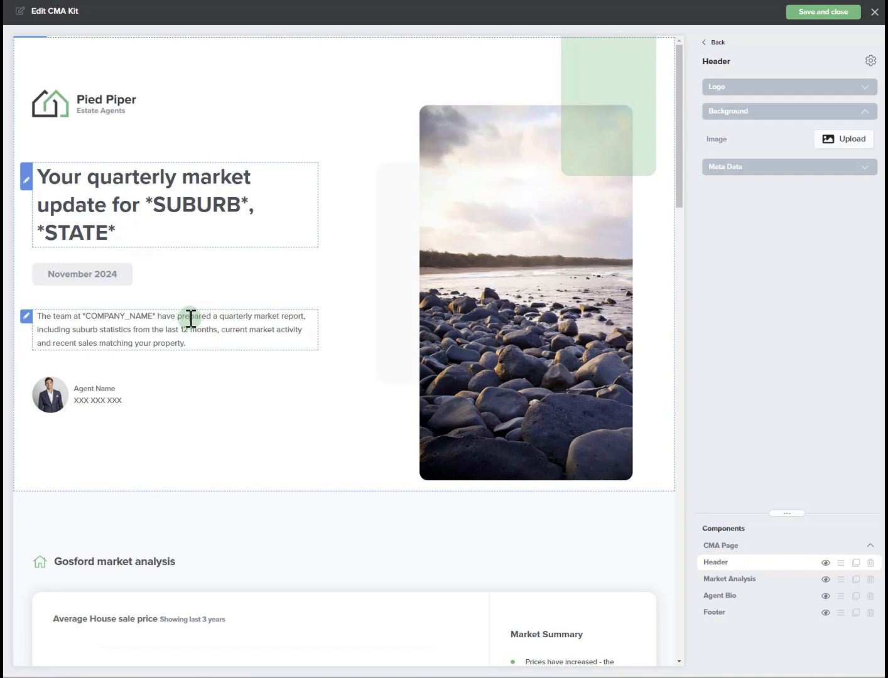
- Highlight the introduction paragraph text after the *COMPANY_NAME* placeholder in the header
{"action": "left_click_drag", "start_coordinate": [161, 317], "coordinate": [228, 342]}
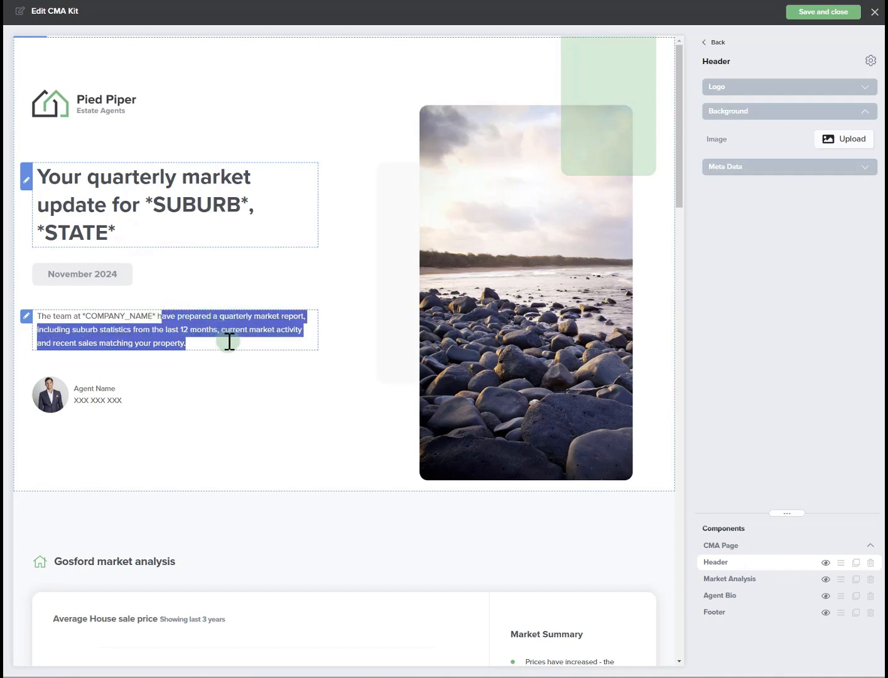
{"action": "left_click", "coordinate": [229, 341]}
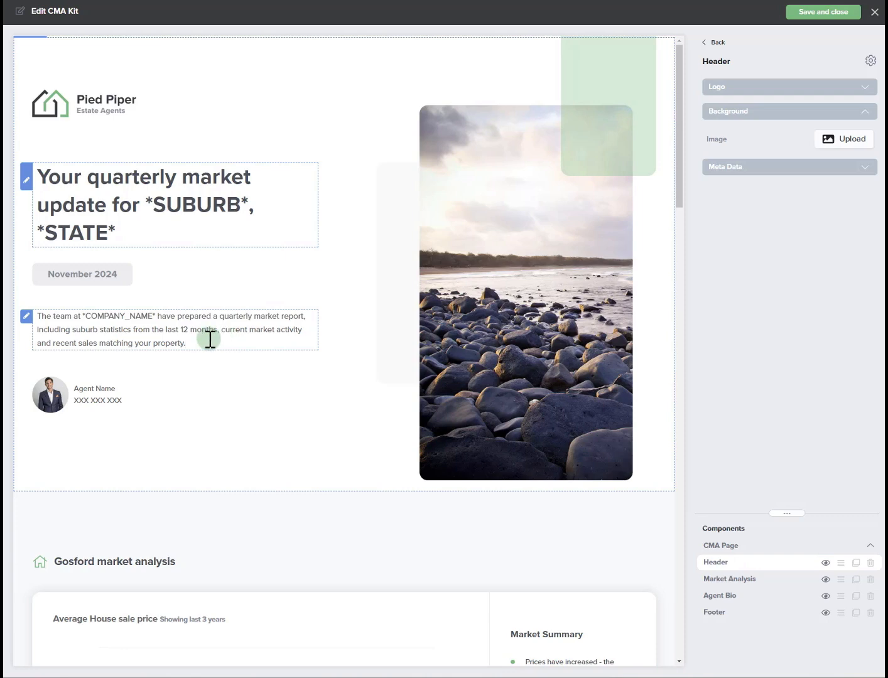
{"action": "left_click_drag", "start_coordinate": [83, 316], "coordinate": [166, 327]}
{"action": "left_click", "coordinate": [187, 331]}
- Expand the header's Logo settings and examine the logo Width slider
{"action": "left_click", "coordinate": [766, 88]}
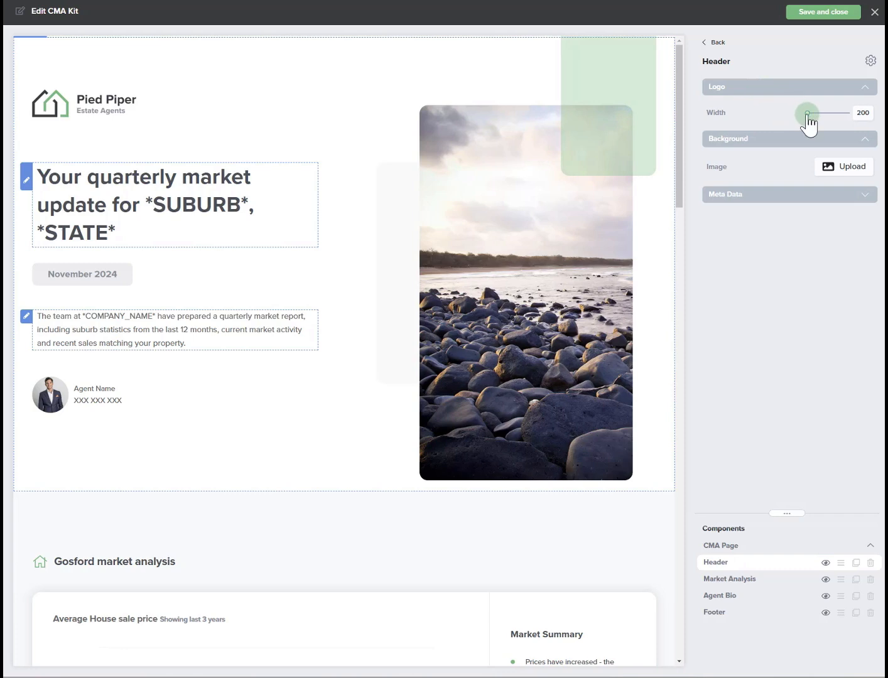
{"action": "mouse_move", "coordinate": [808, 116]}
{"action": "left_mouse_down"}
{"action": "mouse_move", "coordinate": [816, 115]}
{"action": "mouse_move", "coordinate": [804, 116]}
{"action": "left_mouse_up"}
- Select the Market Analysis component and examine its Button Label field
{"action": "left_click", "coordinate": [726, 579]}
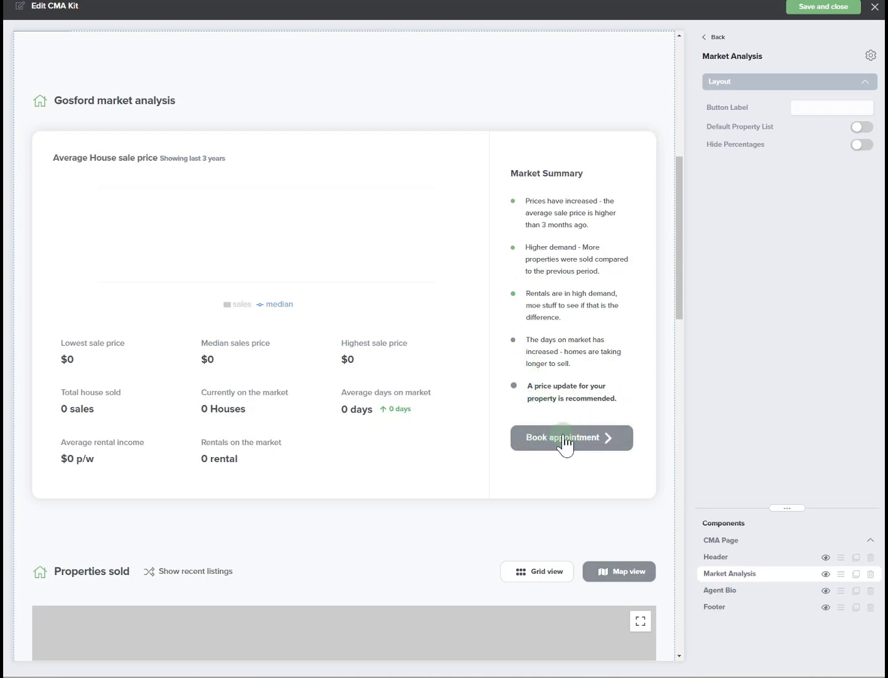
{"action": "left_click", "coordinate": [814, 107]}
- Select the Agent Bio component and toggle its visibility off and back on
{"action": "left_click", "coordinate": [721, 591]}
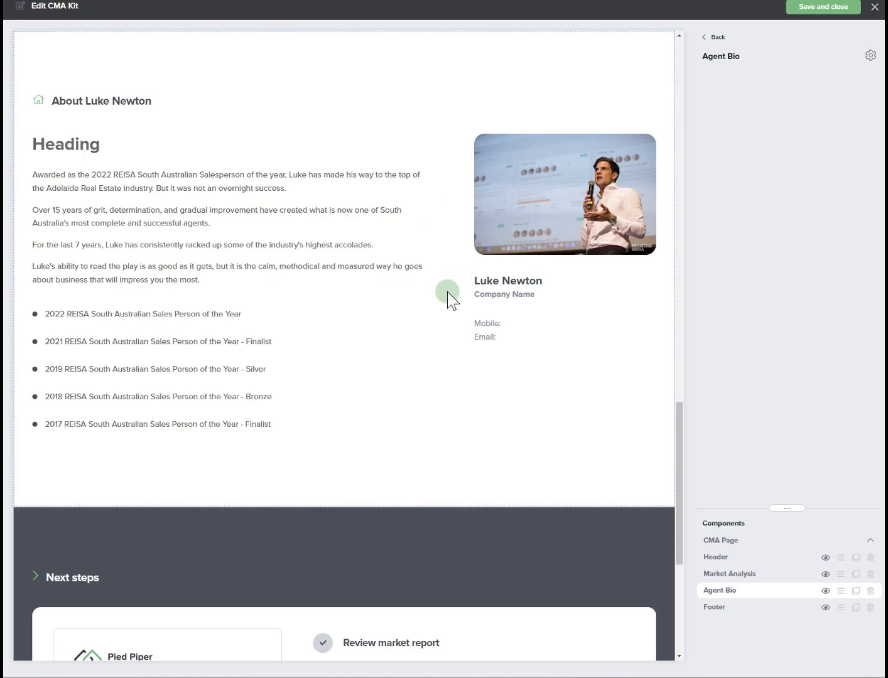
{"action": "left_click", "coordinate": [826, 591]}
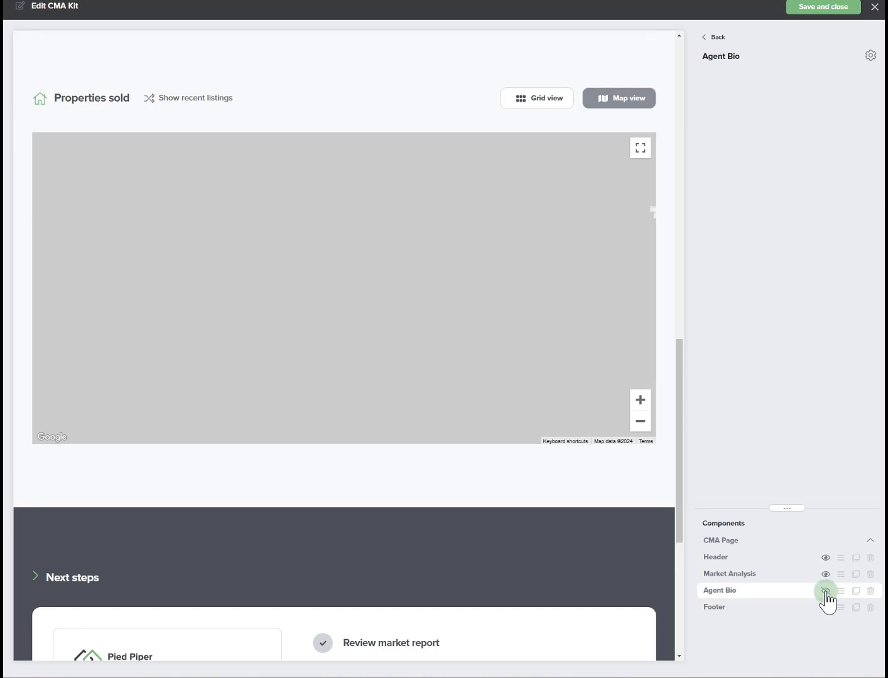
{"action": "left_click", "coordinate": [825, 591]}
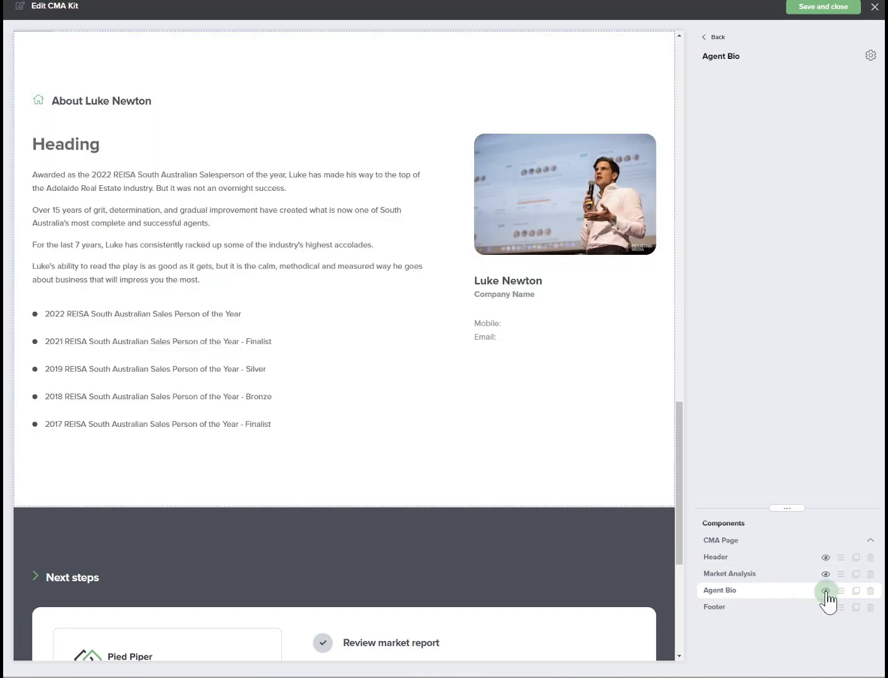
- Select the Footer component and edit the comma after '12 months' in the Review market report text
{"action": "left_click", "coordinate": [772, 606]}
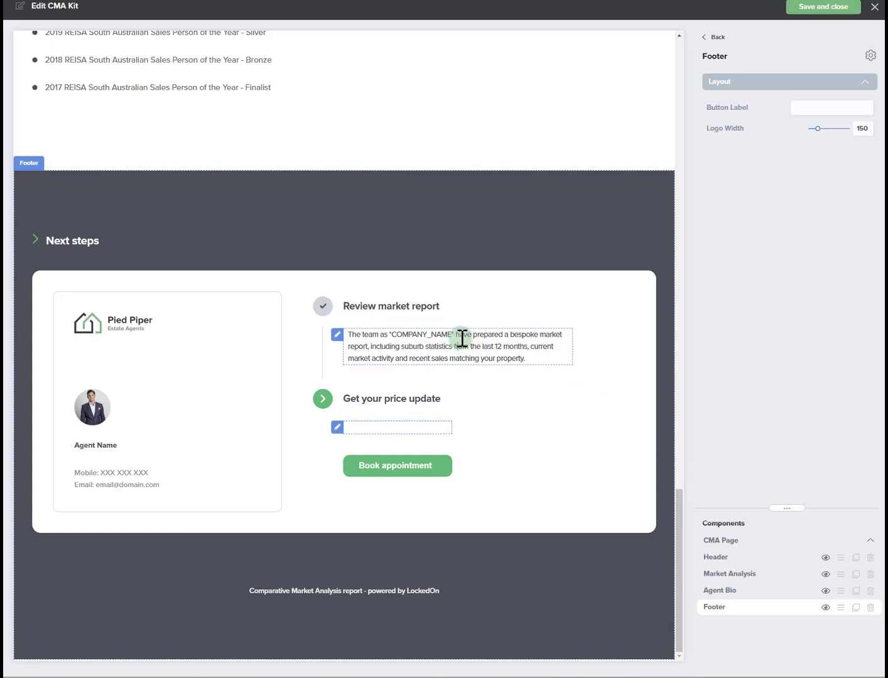
{"action": "left_click", "coordinate": [533, 356]}
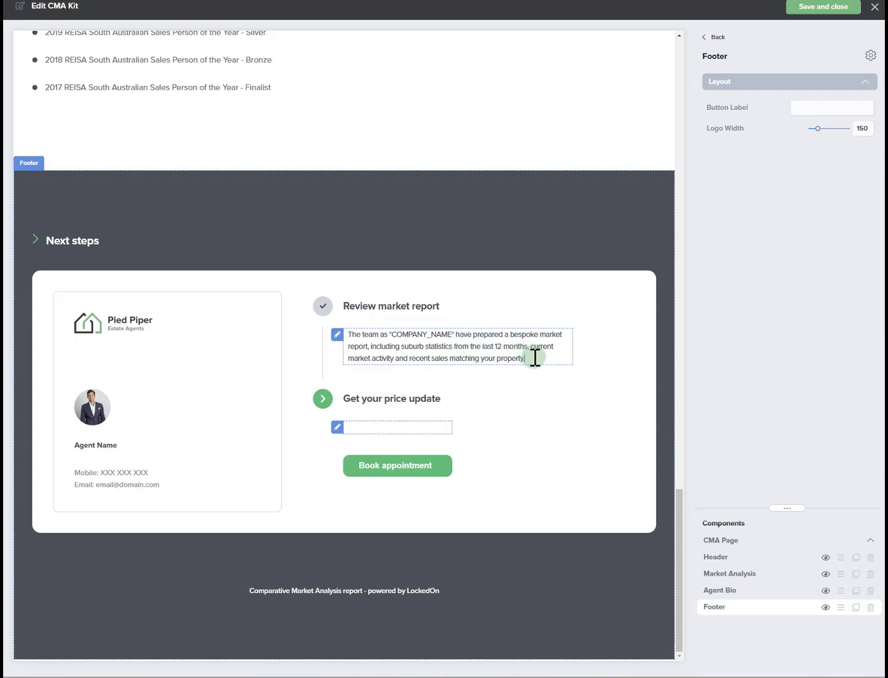
{"action": "left_click_drag", "start_coordinate": [535, 358], "coordinate": [390, 329]}
{"action": "left_click", "coordinate": [544, 352]}
{"action": "left_click", "coordinate": [528, 352]}
{"action": "type", "text": ","}
- Examine the footer's price-update text, Button Label and Logo Width, and save and close the CMA Kit
{"action": "left_click", "coordinate": [359, 427]}
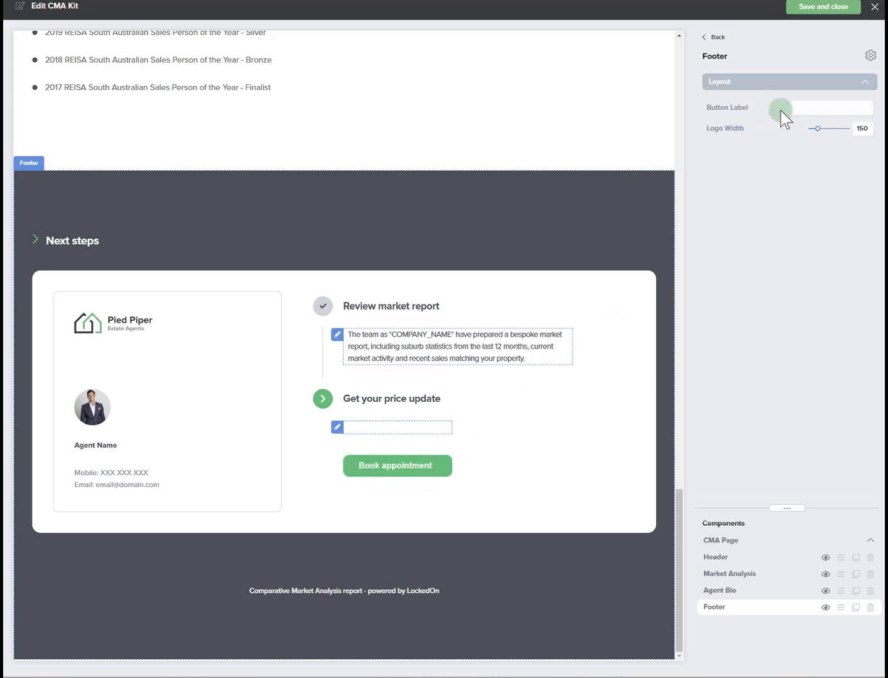
{"action": "left_click", "coordinate": [805, 107]}
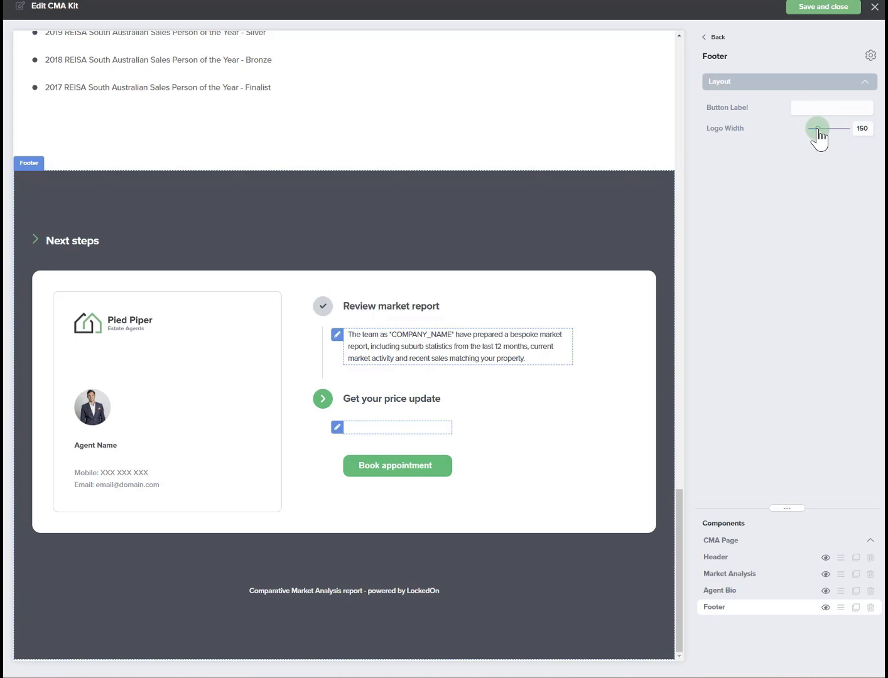
{"action": "left_click_drag", "start_coordinate": [818, 128], "coordinate": [744, 316]}
{"action": "left_click", "coordinate": [830, 14]}
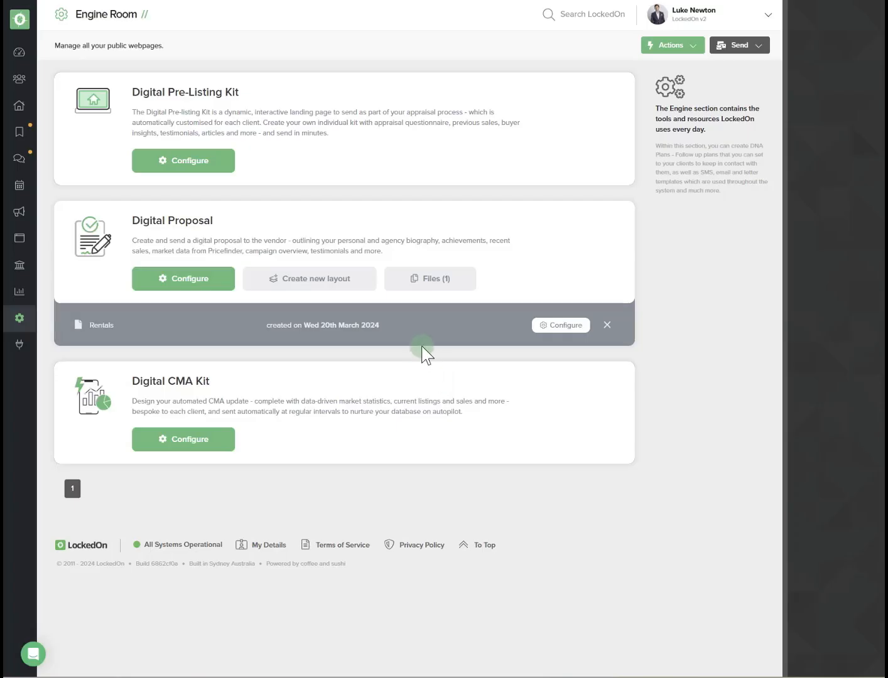
- Search the email templates for cma and open the Digital CMA - Welcome email template for editing
{"action": "left_click", "coordinate": [20, 320]}
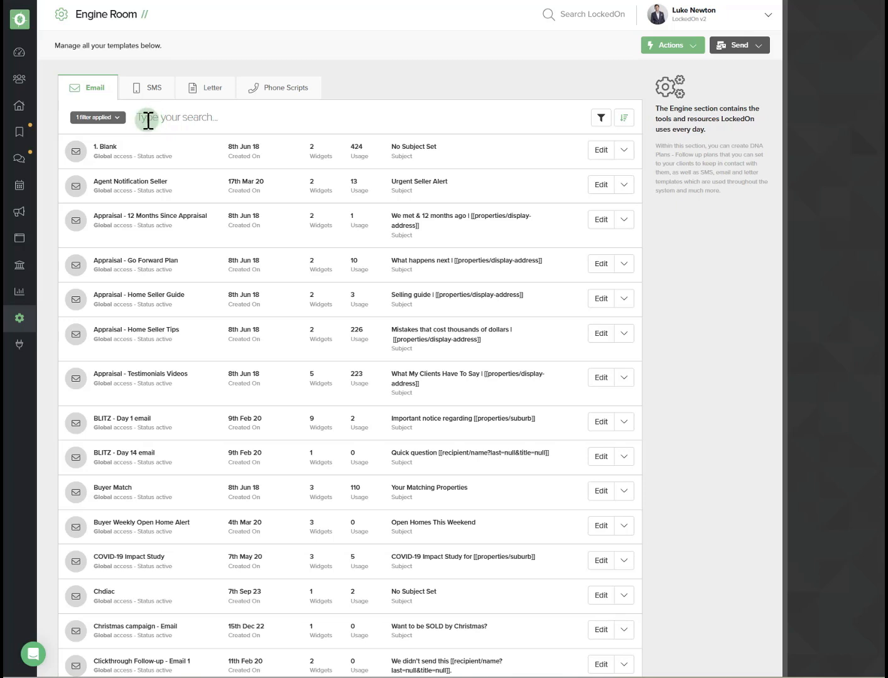
{"action": "left_click", "coordinate": [149, 119]}
{"action": "type", "text": "cma"}
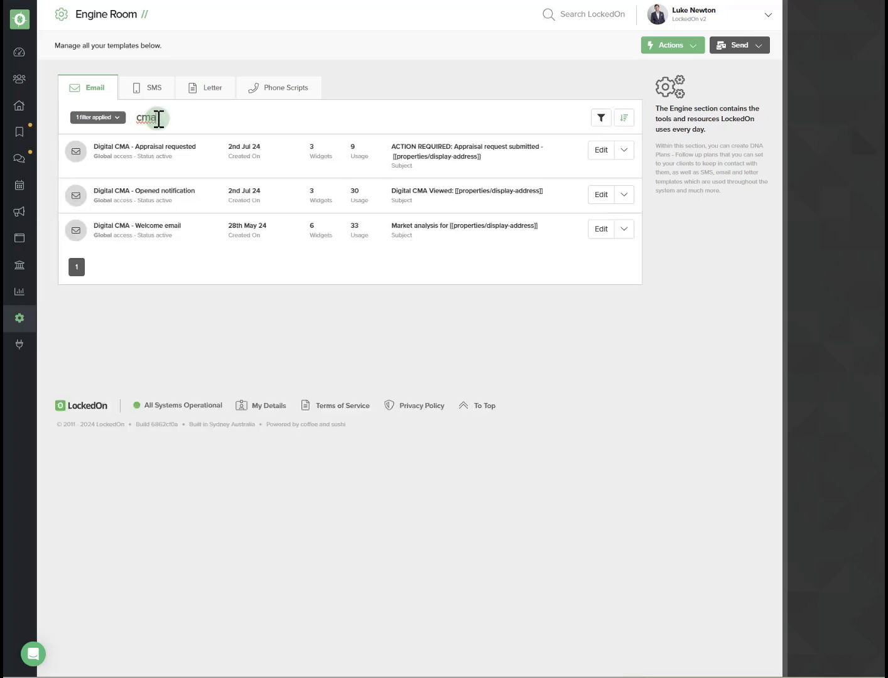
{"action": "triple_click", "coordinate": [148, 224]}
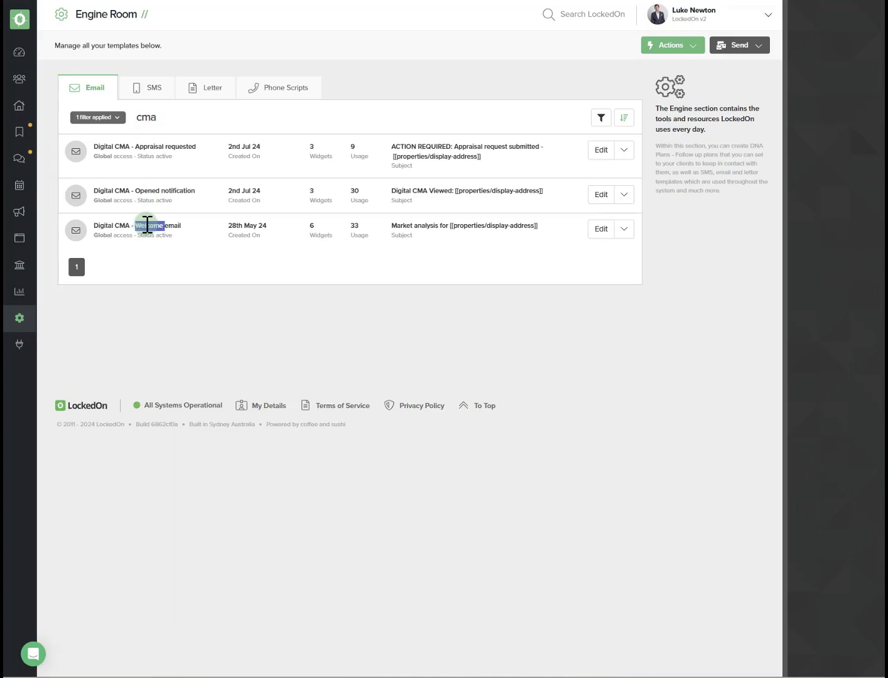
{"action": "left_click", "coordinate": [601, 230]}
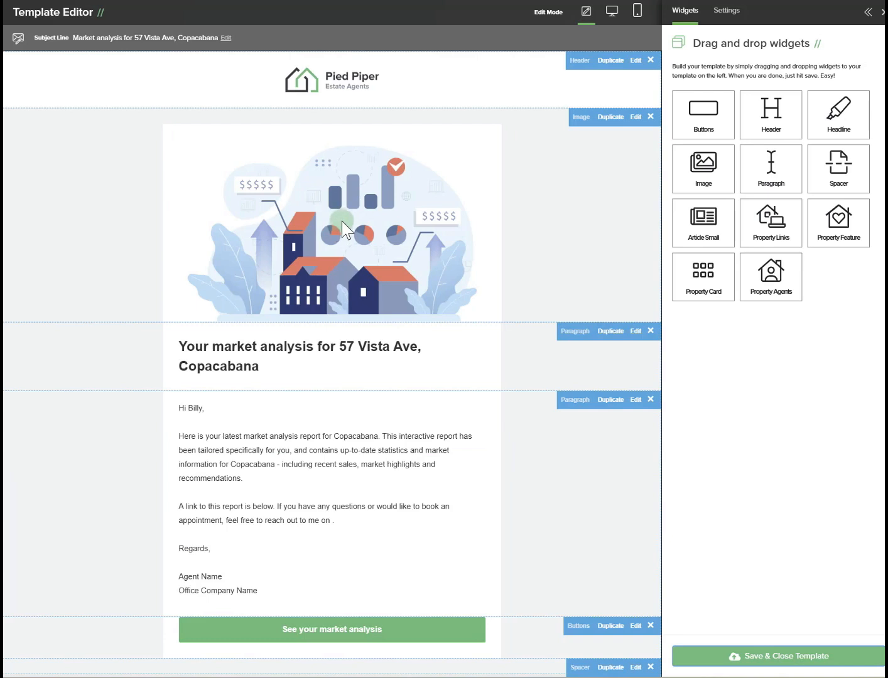
- Open the image widget's settings, review its Image section, and save the widget settings
{"action": "left_click", "coordinate": [637, 117]}
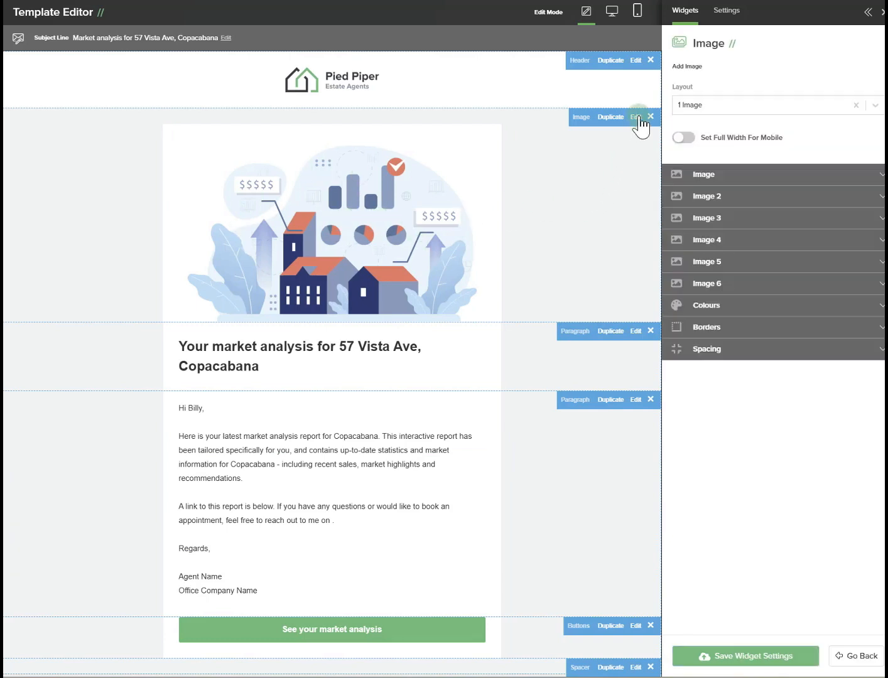
{"action": "left_click", "coordinate": [695, 174]}
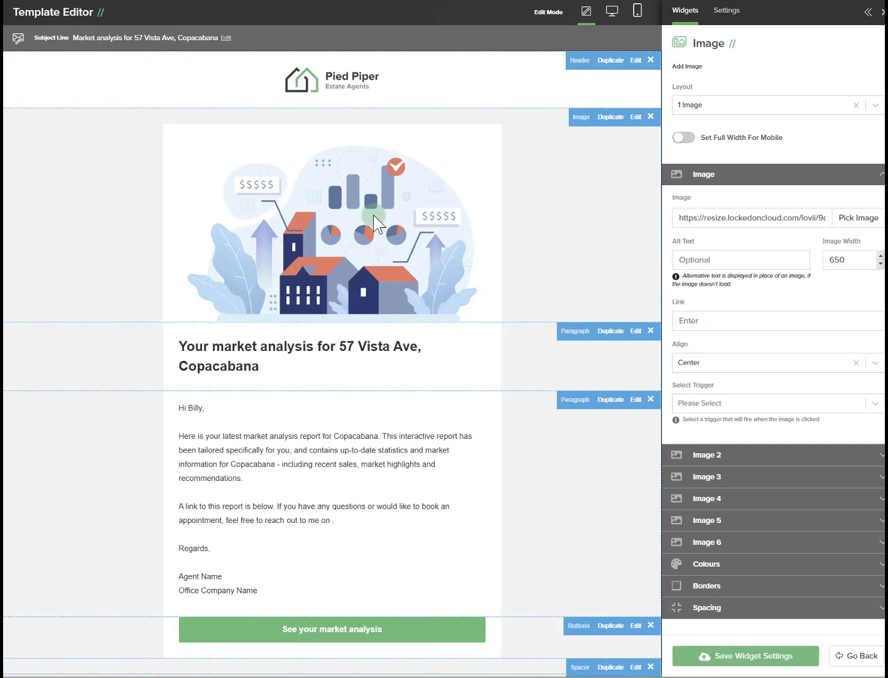
{"action": "left_click", "coordinate": [732, 664]}
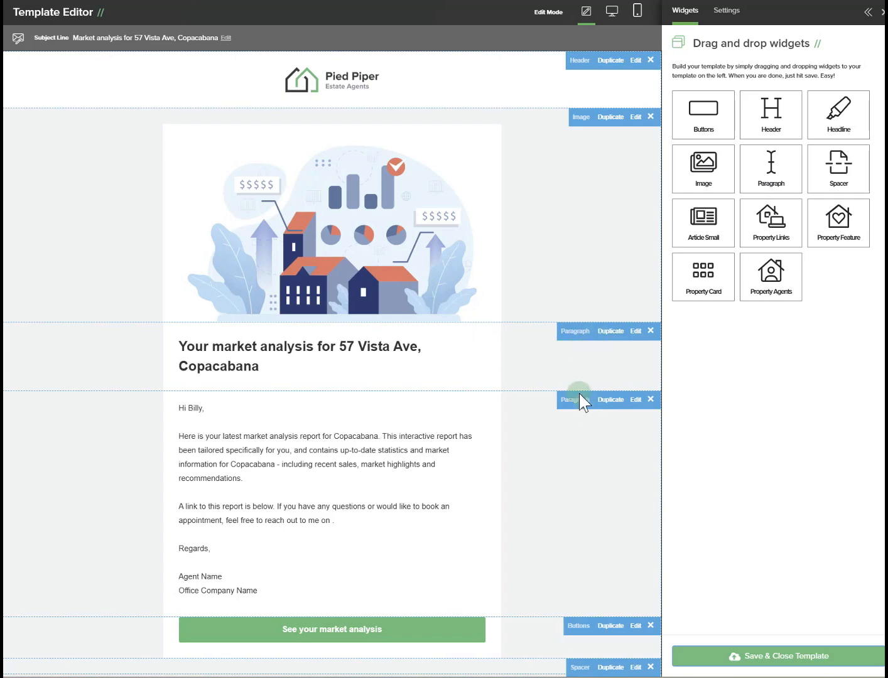
- Open and save the heading paragraph and body paragraph widgets' settings in turn
{"action": "left_click", "coordinate": [633, 346]}
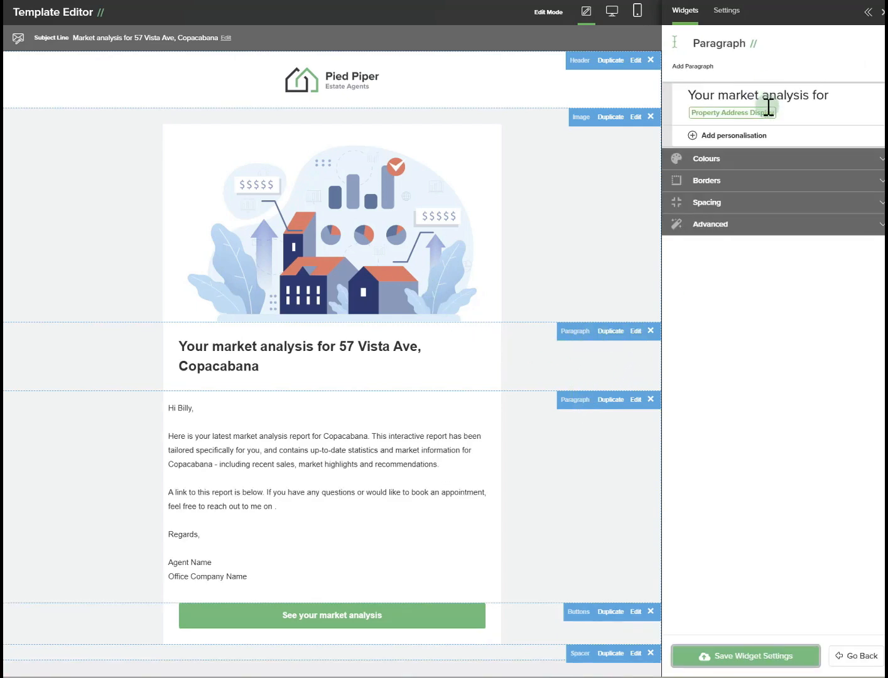
{"action": "left_click", "coordinate": [738, 657]}
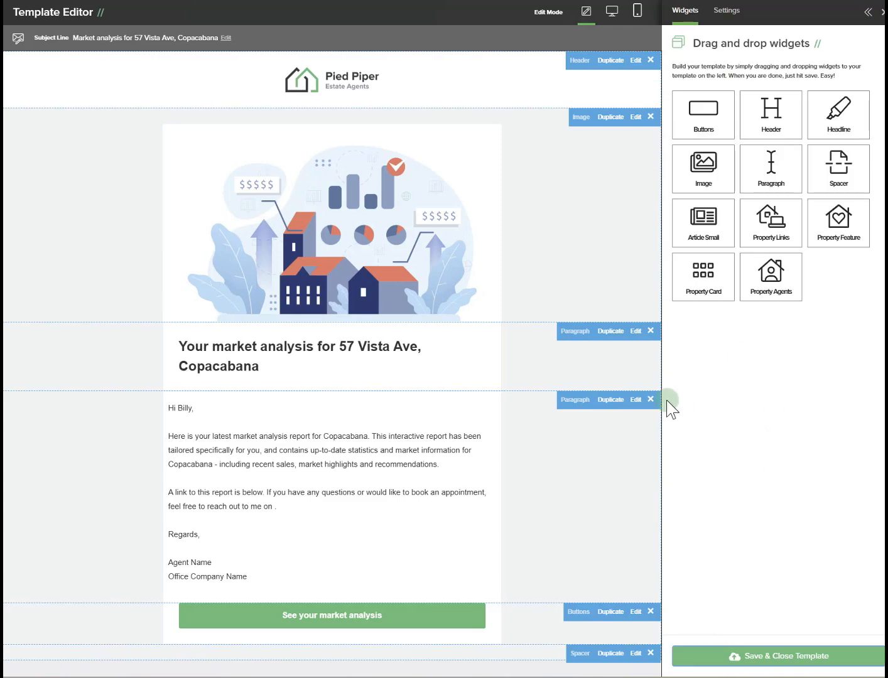
{"action": "left_click", "coordinate": [636, 400]}
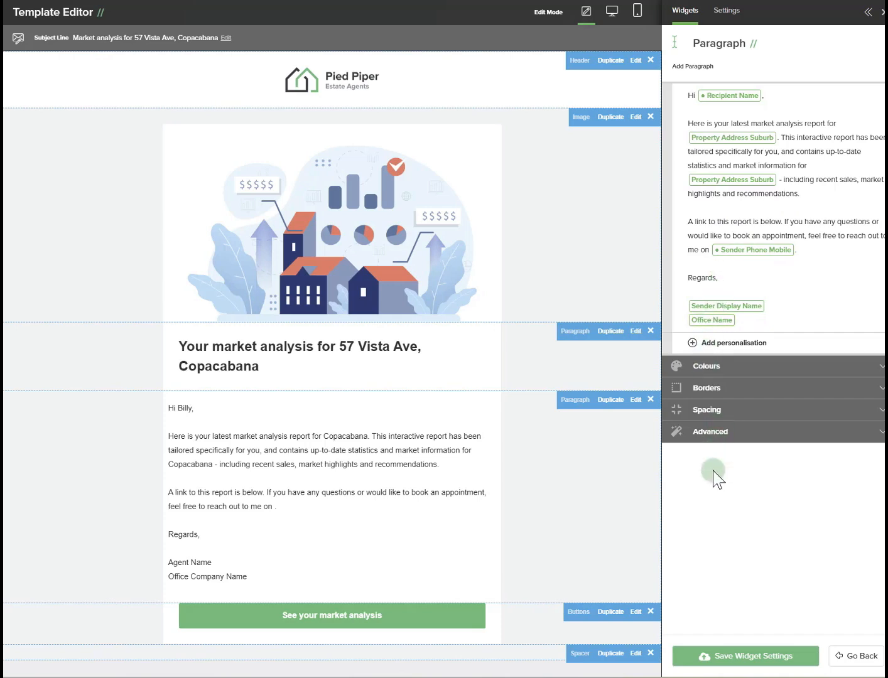
{"action": "left_click", "coordinate": [735, 666]}
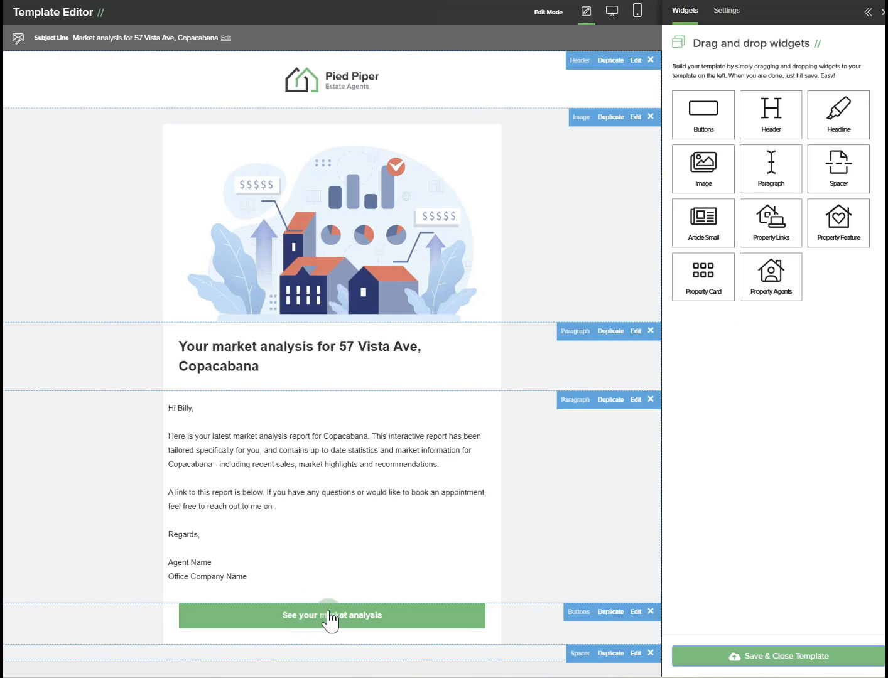
- Open the Buttons widget and highlight Button 1's text and its [[cma/url]] Button Url
{"action": "left_click", "coordinate": [635, 613]}
{"action": "left_click", "coordinate": [720, 149]}
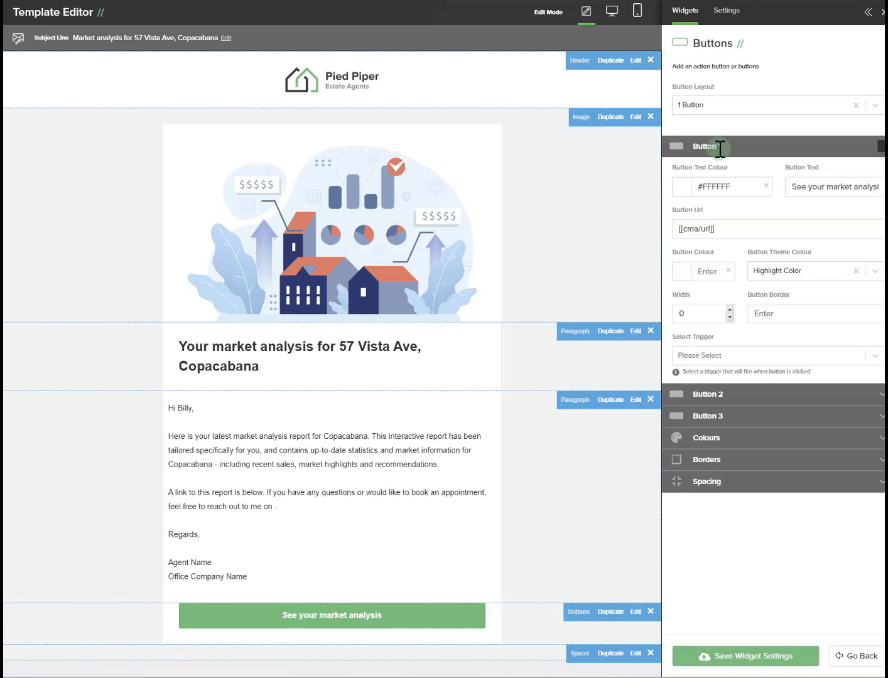
{"action": "left_click_drag", "start_coordinate": [792, 188], "coordinate": [867, 187]}
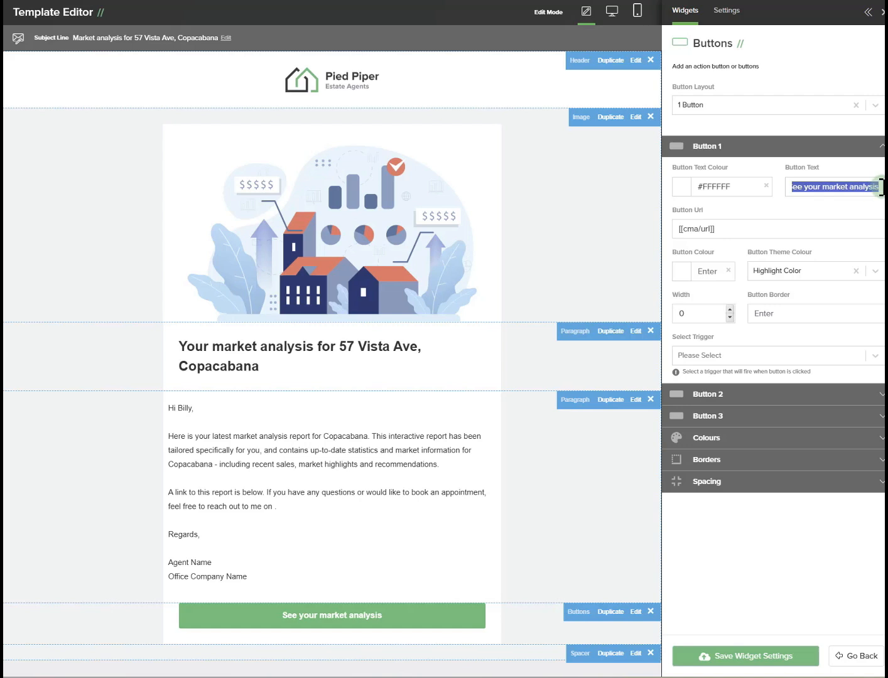
{"action": "left_click_drag", "start_coordinate": [727, 225], "coordinate": [666, 228]}
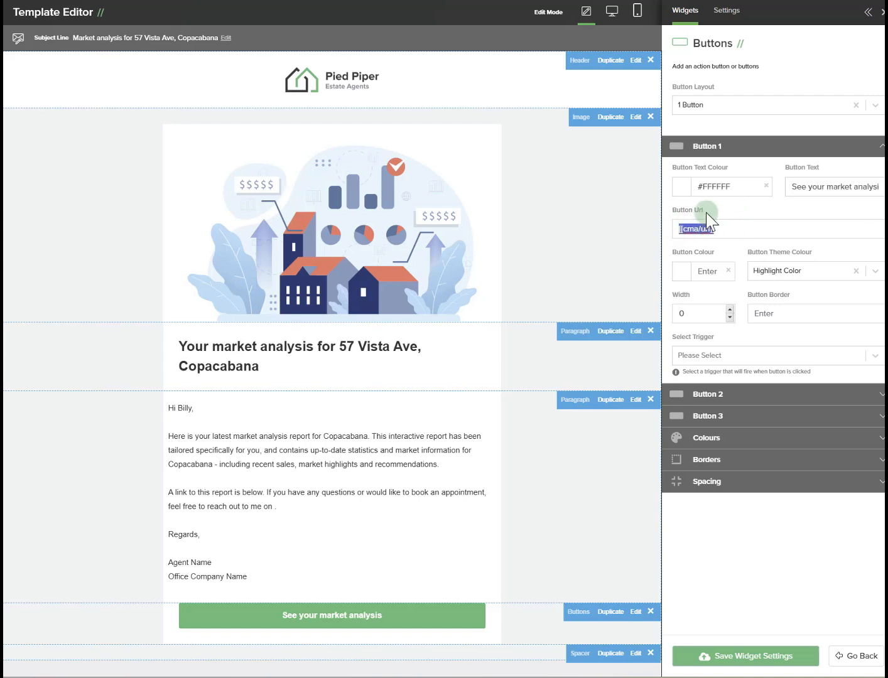
{"action": "left_click", "coordinate": [741, 209]}
- Save the Buttons widget settings, then save and close the email template
{"action": "left_click", "coordinate": [735, 656]}
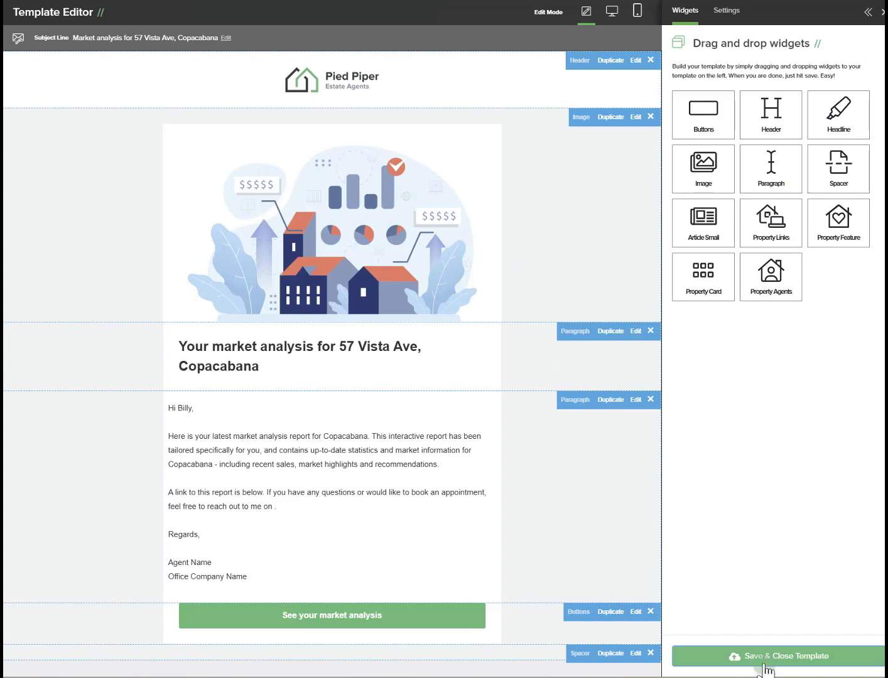
{"action": "left_click", "coordinate": [807, 664]}
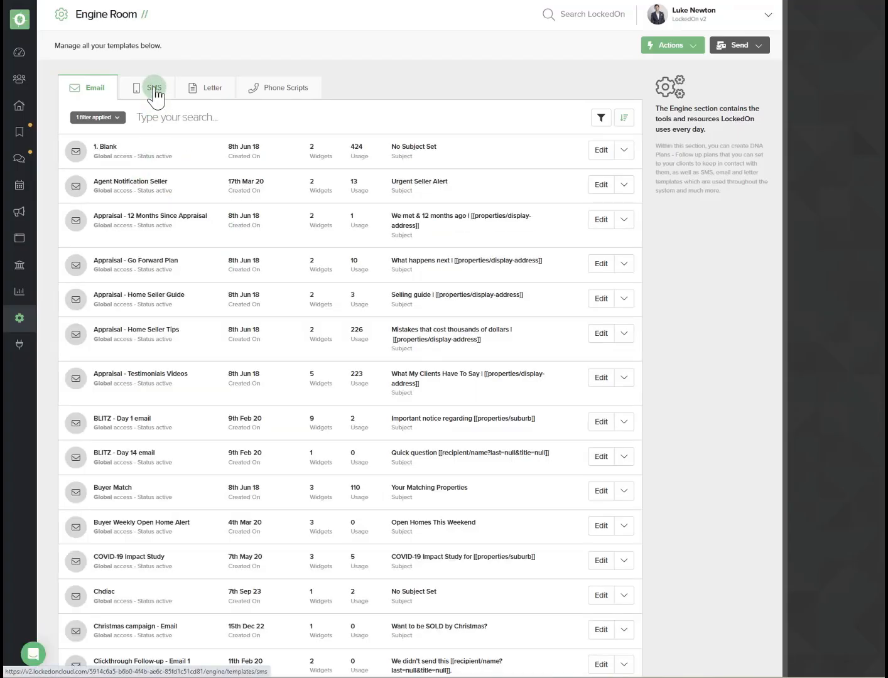
- Search the SMS templates for CMA and open the Digital CMA - Welcome SMS template for editing
{"action": "left_click", "coordinate": [154, 88]}
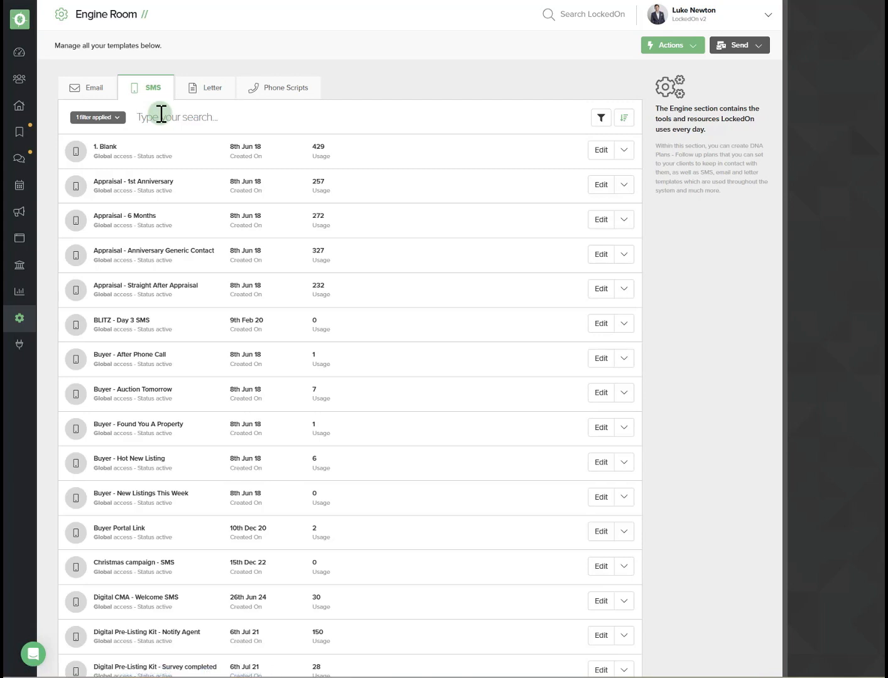
{"action": "left_click", "coordinate": [161, 115]}
{"action": "type", "text": "CMA"}
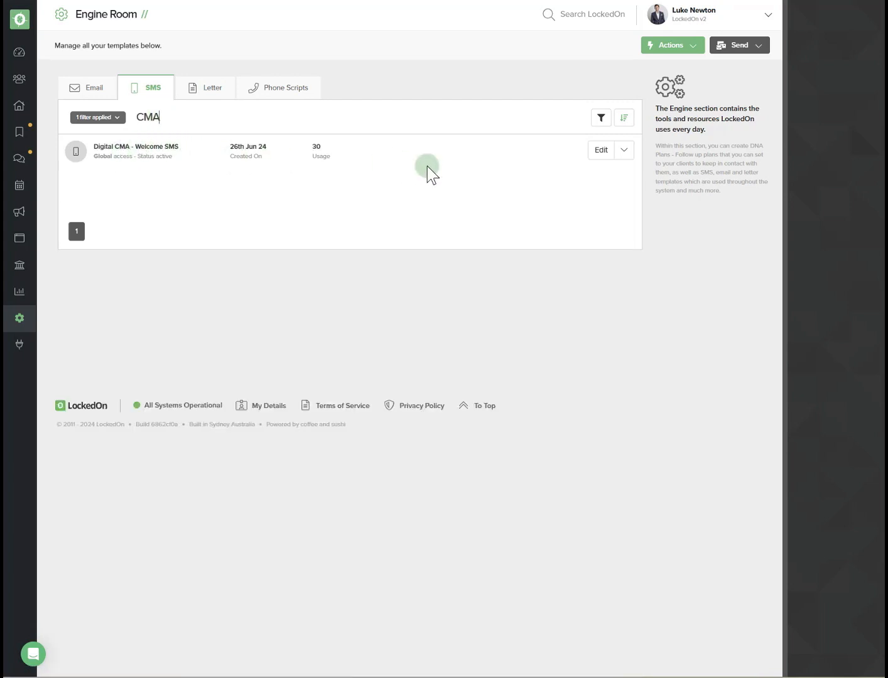
{"action": "left_click", "coordinate": [591, 156]}
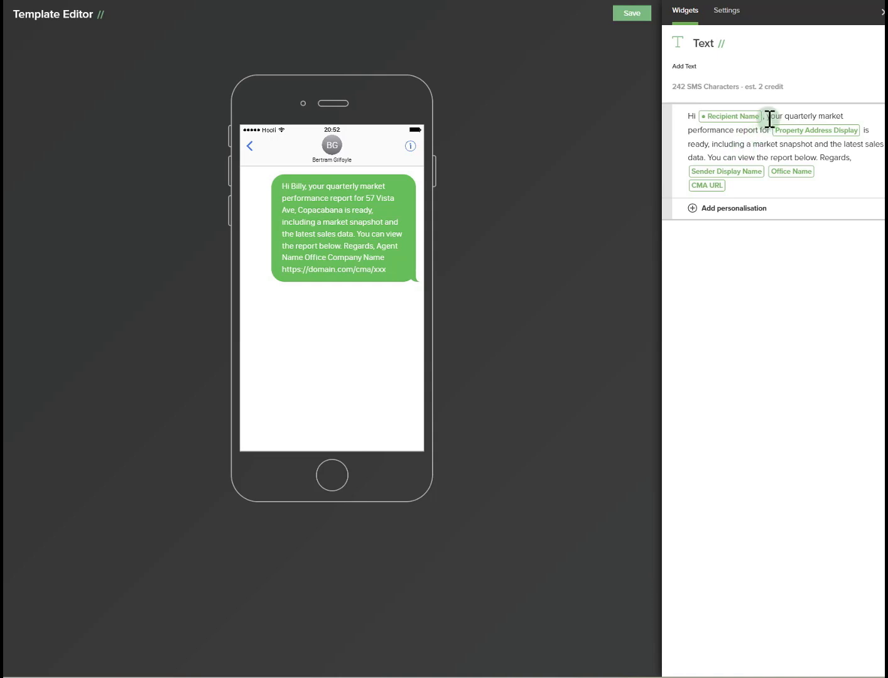
- Highlight the SMS message text from the recipient name through the CMA URL, then save the template
{"action": "left_click", "coordinate": [800, 116]}
{"action": "left_click_drag", "start_coordinate": [801, 116], "coordinate": [868, 157]}
{"action": "left_click", "coordinate": [865, 156]}
{"action": "left_click", "coordinate": [634, 15]}
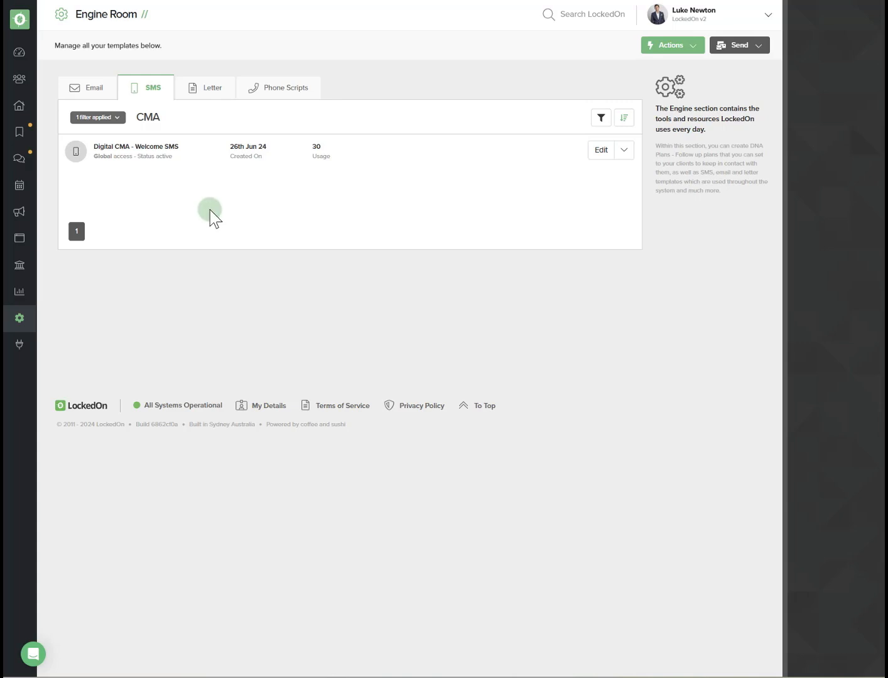
- Open the property list, clear all filters, and sort by Date Added [New - Old]
{"action": "left_click", "coordinate": [24, 106]}
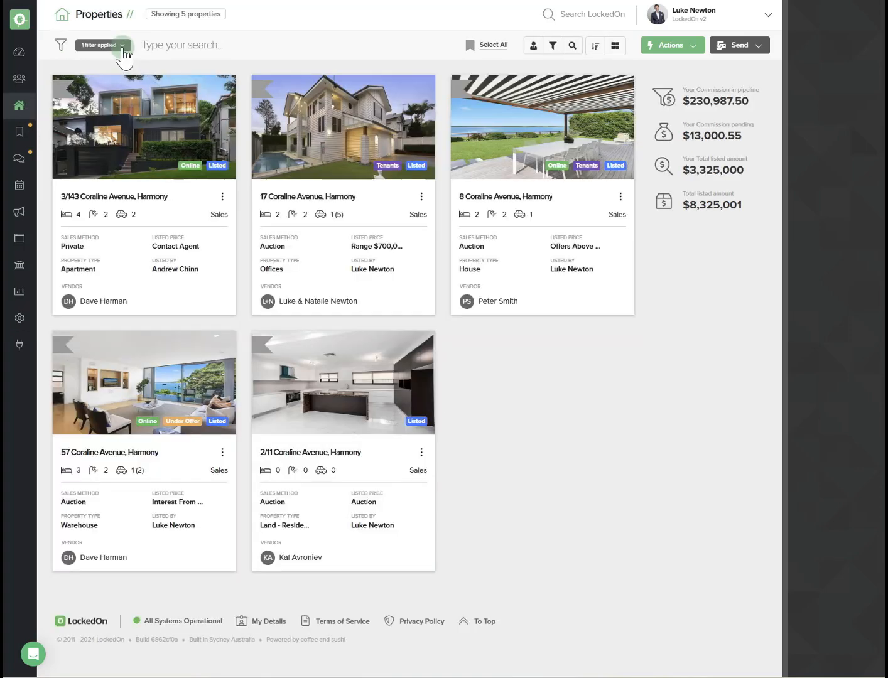
{"action": "left_click", "coordinate": [123, 50]}
{"action": "left_click", "coordinate": [119, 90]}
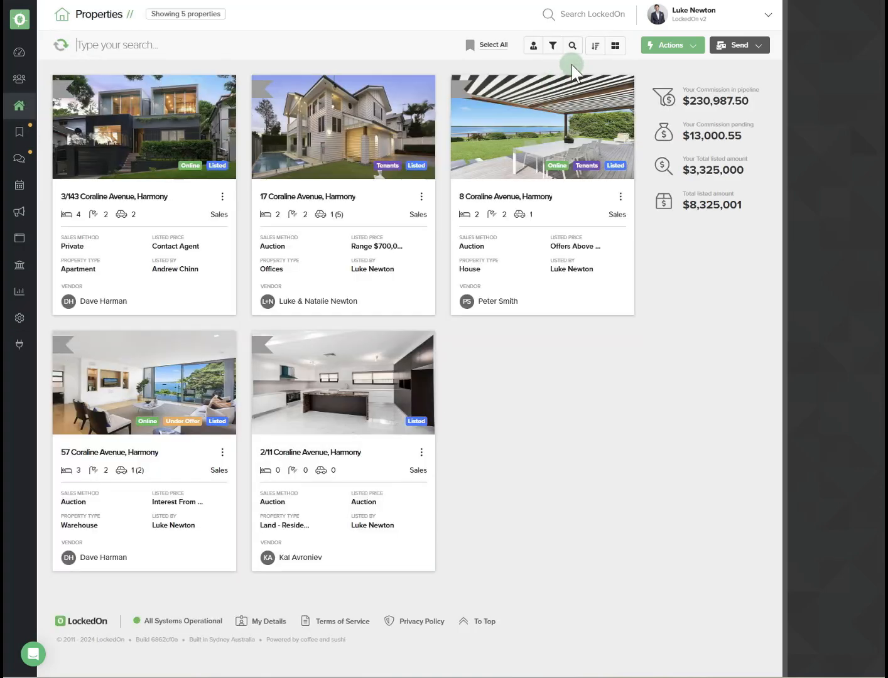
{"action": "left_click", "coordinate": [594, 54]}
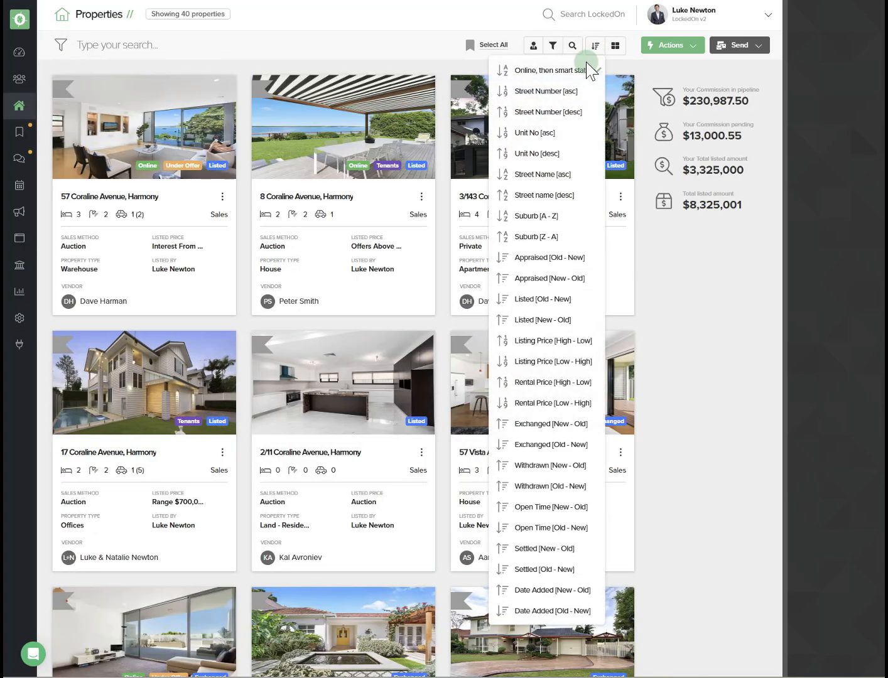
{"action": "left_click", "coordinate": [564, 590]}
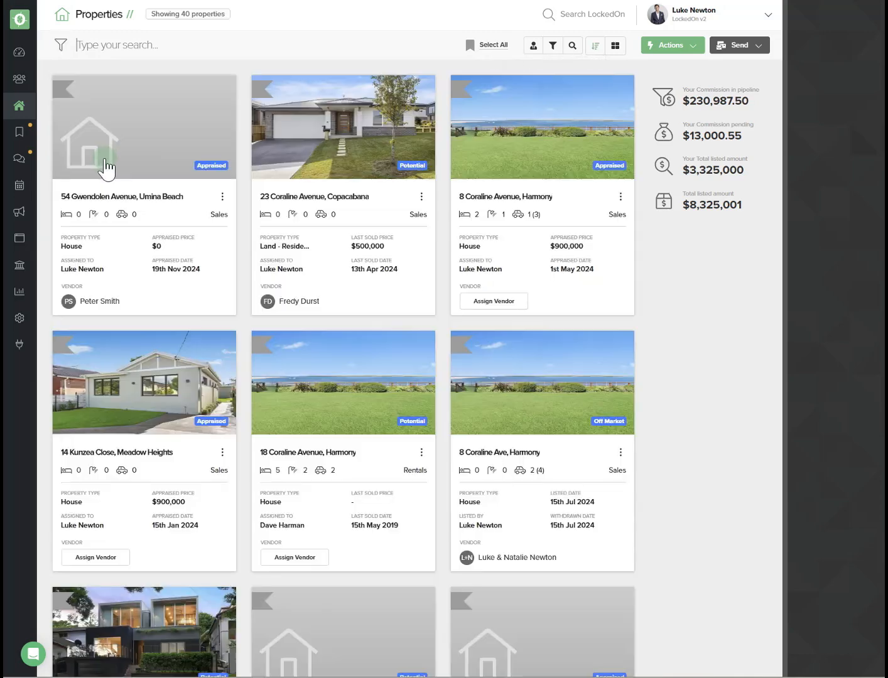
{"action": "left_click", "coordinate": [113, 148]}
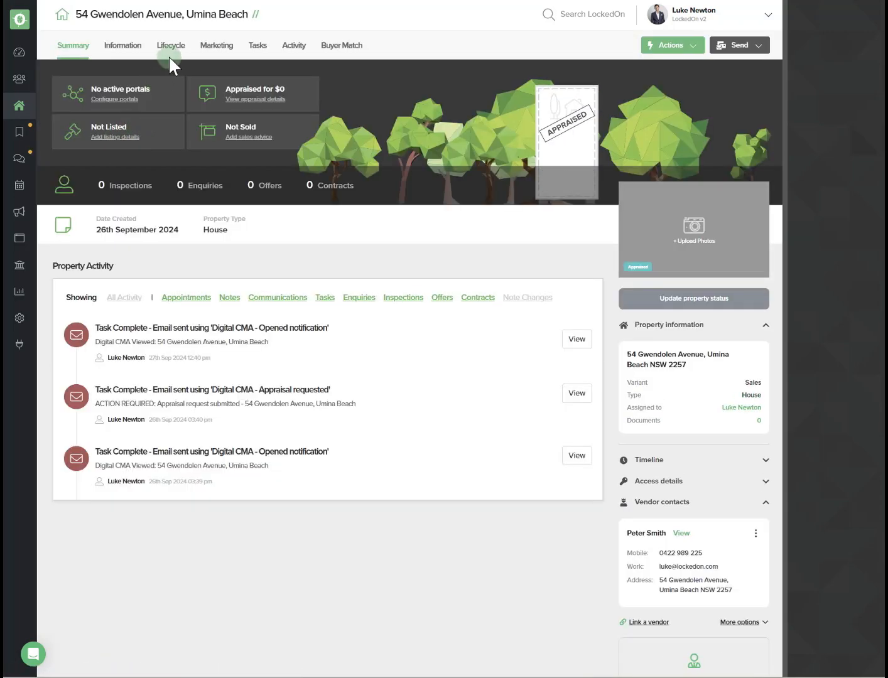
{"action": "left_click", "coordinate": [174, 49]}
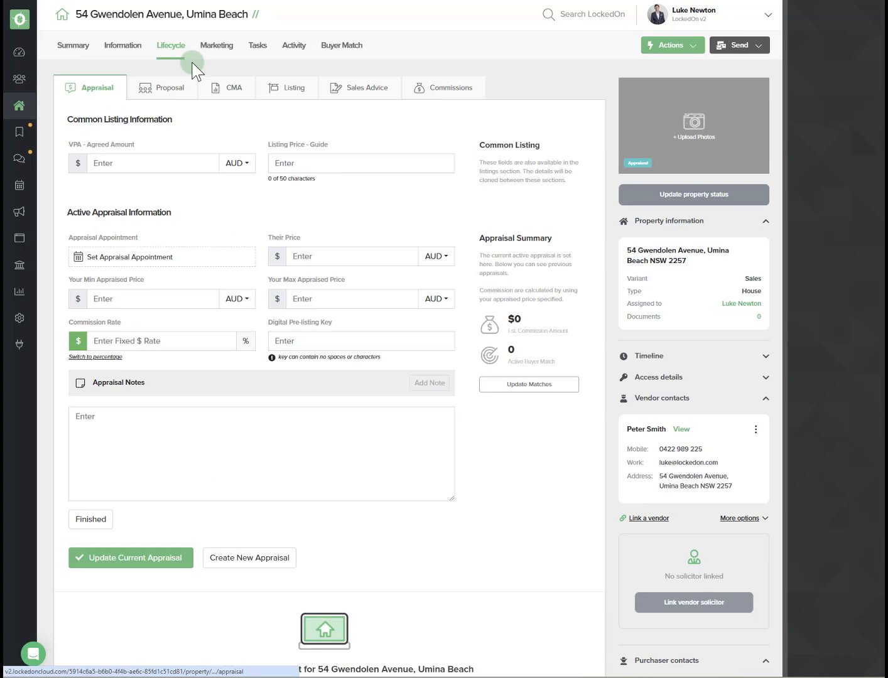
{"action": "left_click", "coordinate": [215, 92]}
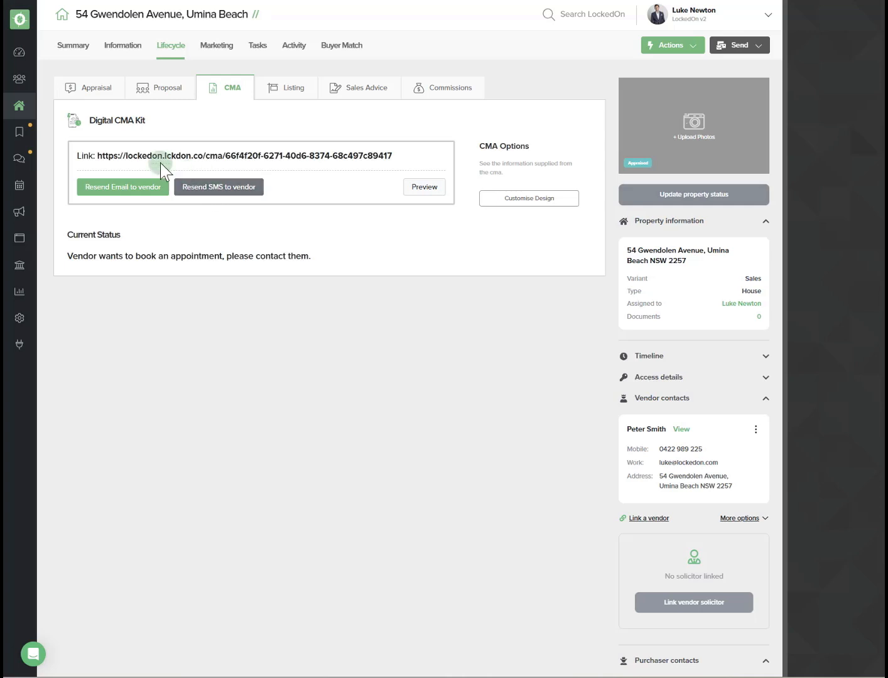
- Return to the property list and clear all filters
{"action": "left_click", "coordinate": [22, 105]}
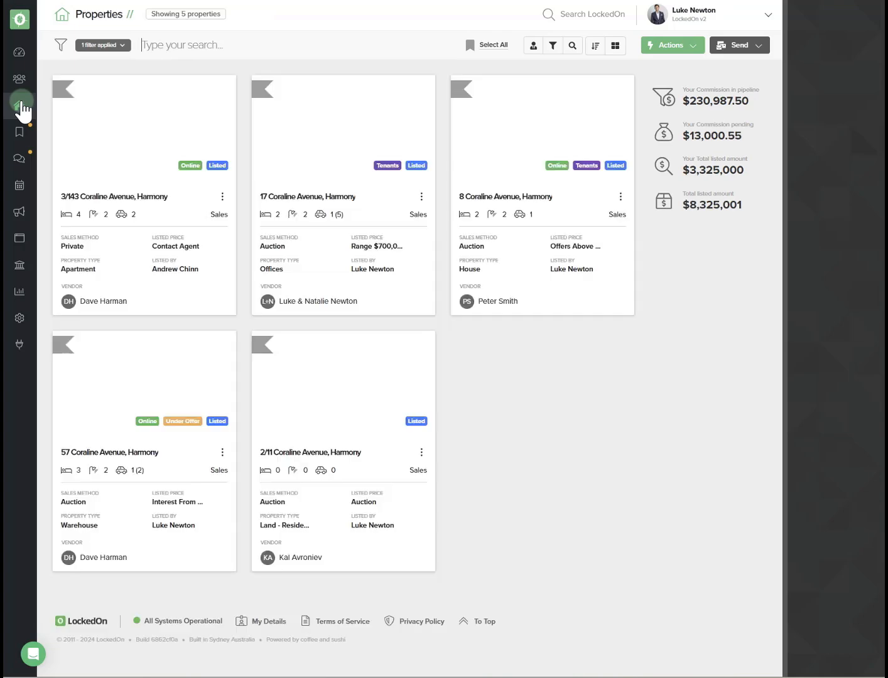
{"action": "left_click", "coordinate": [103, 46]}
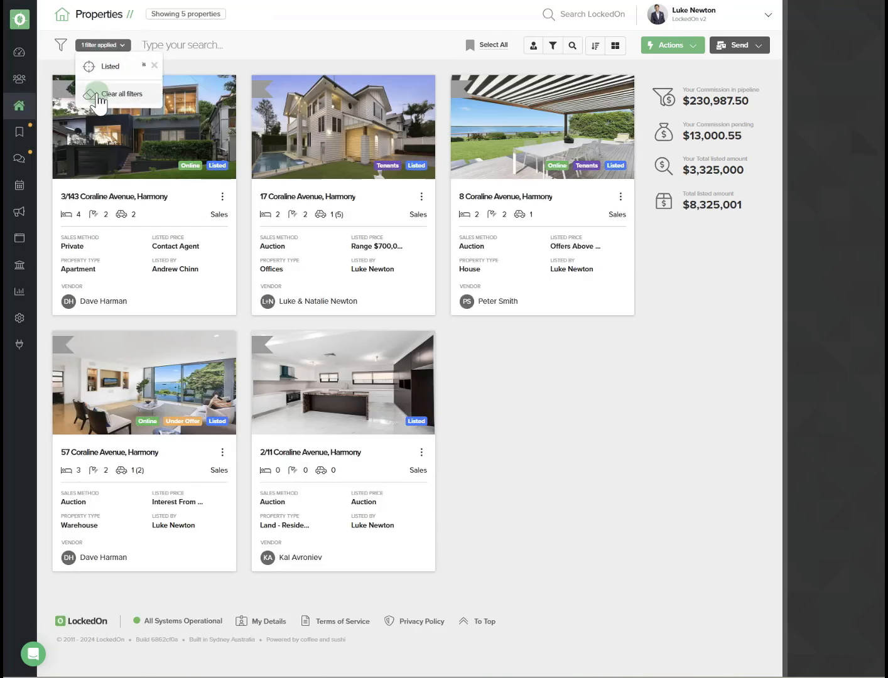
{"action": "left_click", "coordinate": [97, 93]}
- Filter properties by Property Details with status Potential and Appraised, and apply the filter
{"action": "left_click", "coordinate": [573, 45]}
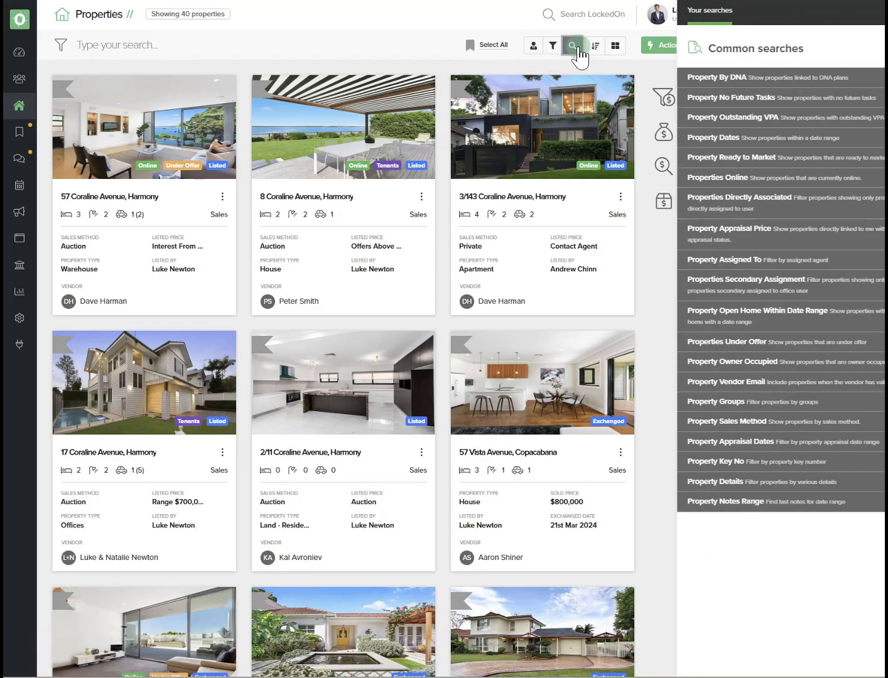
{"action": "left_click", "coordinate": [700, 482]}
{"action": "scroll", "coordinate": [704, 482], "scroll_direction": "down", "scroll_amount": 5}
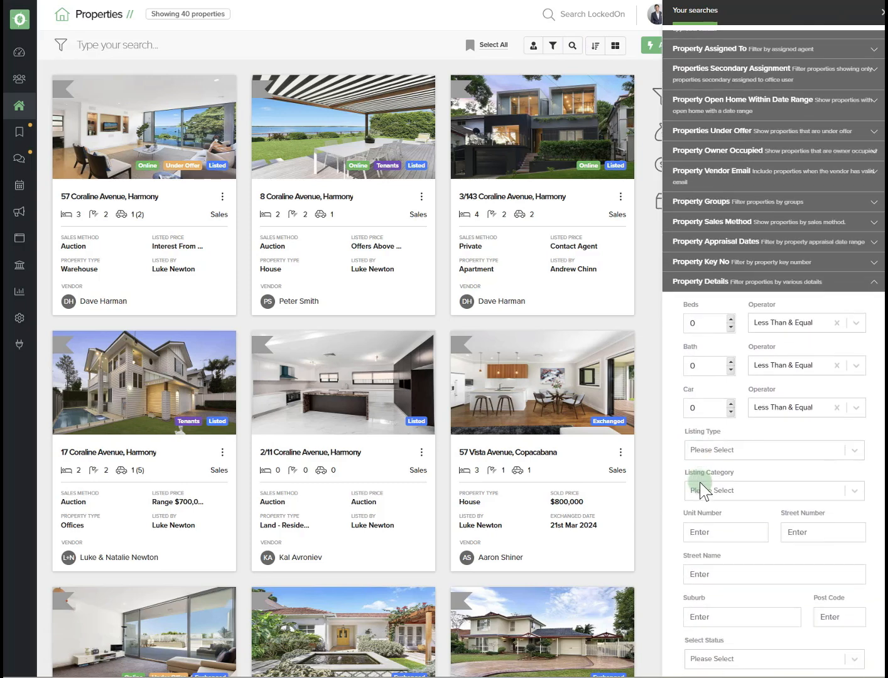
{"action": "left_click", "coordinate": [715, 526]}
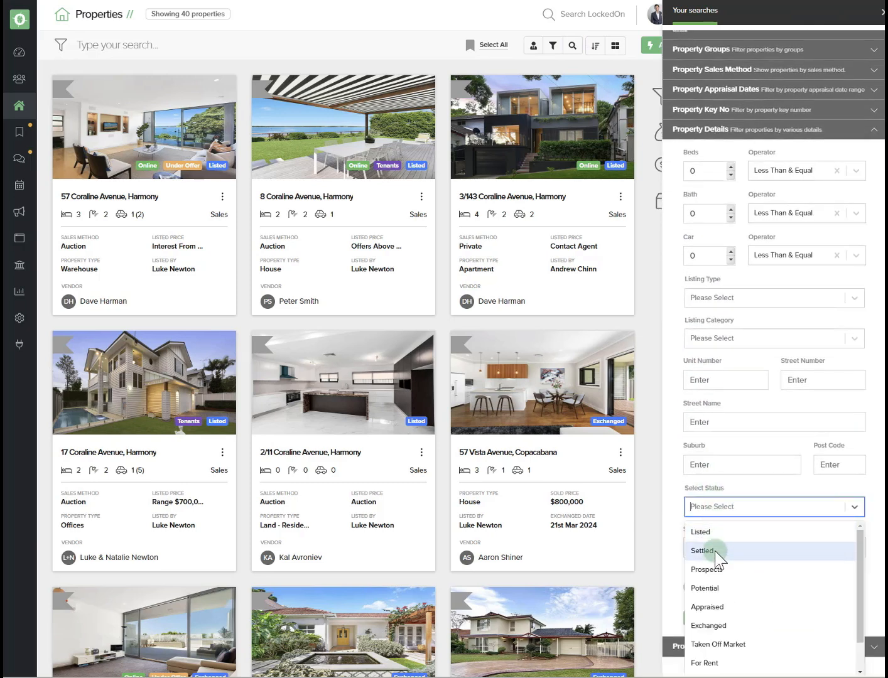
{"action": "left_click", "coordinate": [713, 587]}
{"action": "left_click", "coordinate": [753, 531]}
{"action": "left_click", "coordinate": [726, 587]}
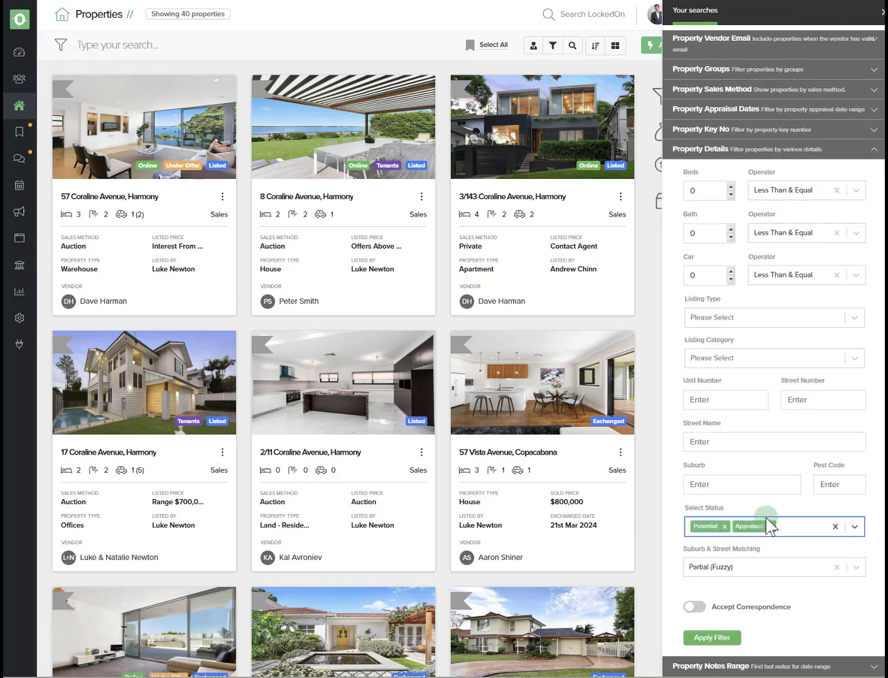
{"action": "left_click", "coordinate": [712, 638]}
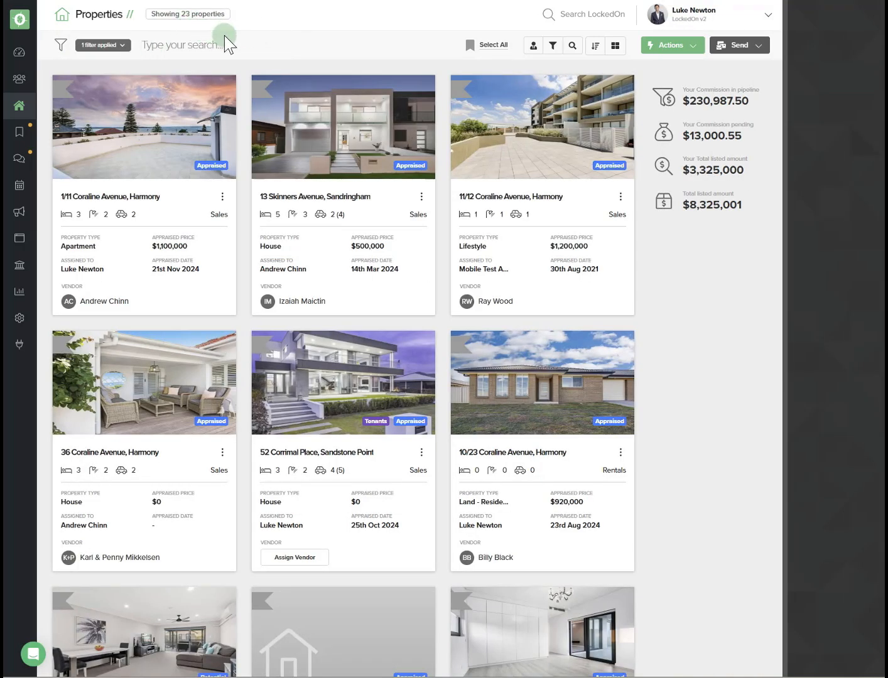
- Start an SMS to the filtered properties and choose the Digital CMA - Welcome SMS template
{"action": "left_click", "coordinate": [277, 40]}
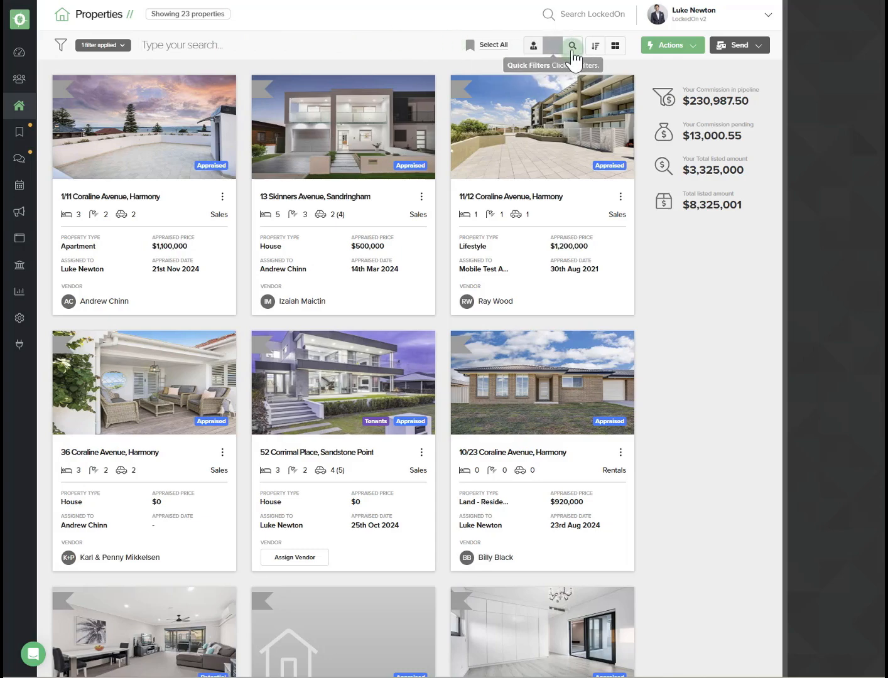
{"action": "left_click", "coordinate": [735, 46]}
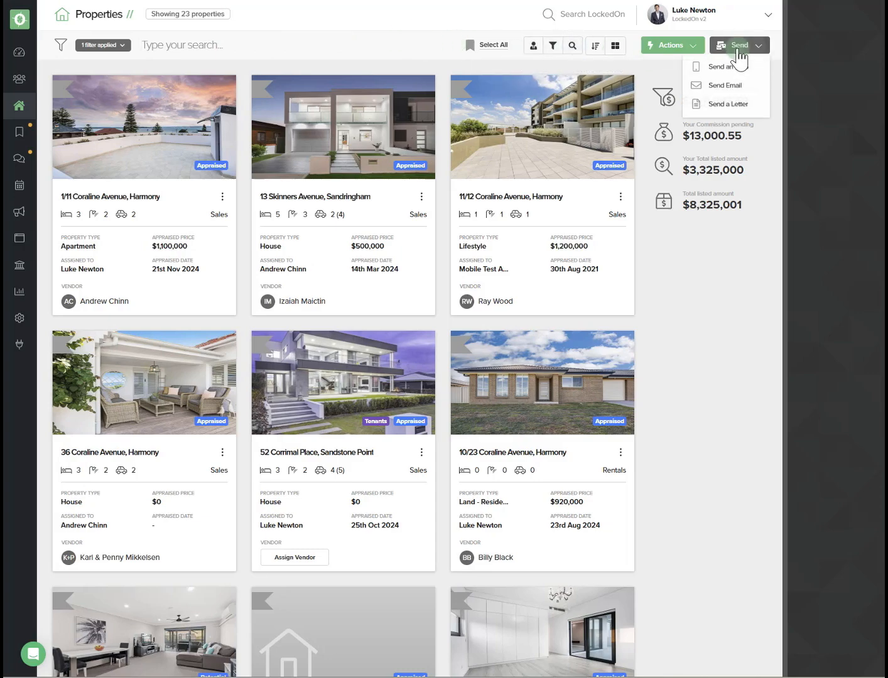
{"action": "left_click", "coordinate": [712, 65]}
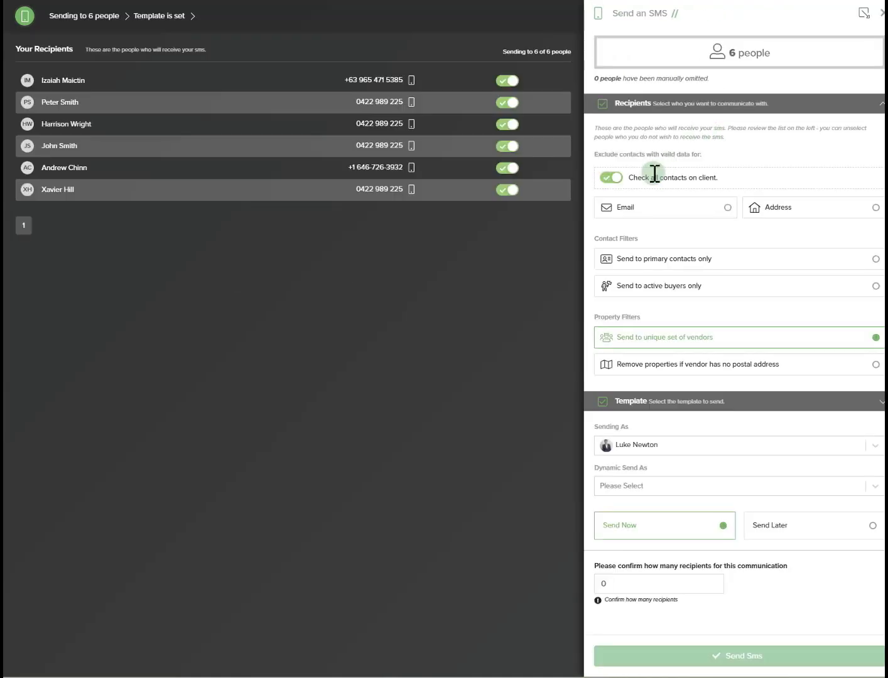
{"action": "left_click", "coordinate": [644, 406]}
{"action": "left_click", "coordinate": [639, 188]}
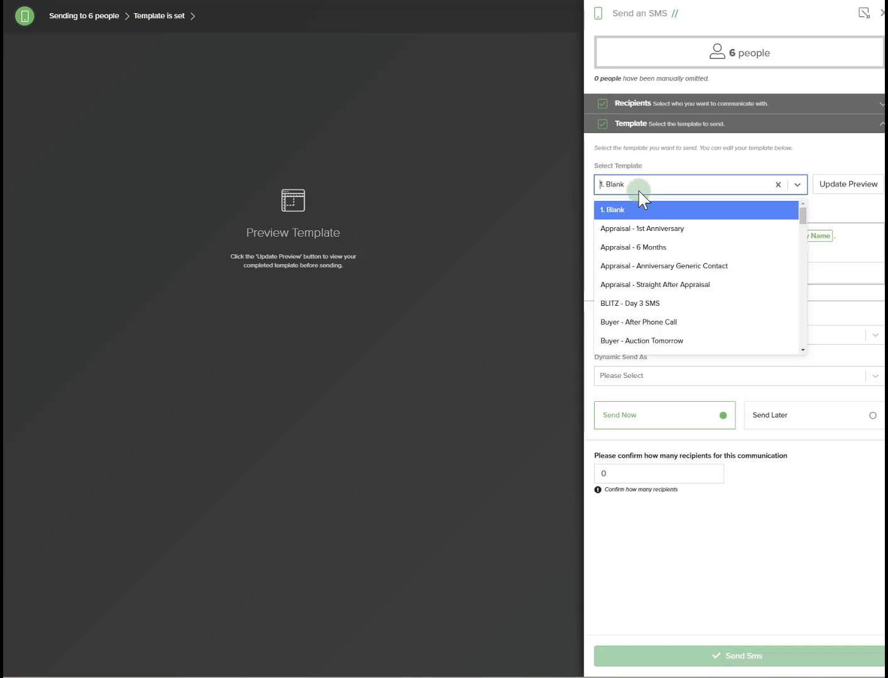
{"action": "type", "text": "cma"}
{"action": "left_click", "coordinate": [672, 207]}
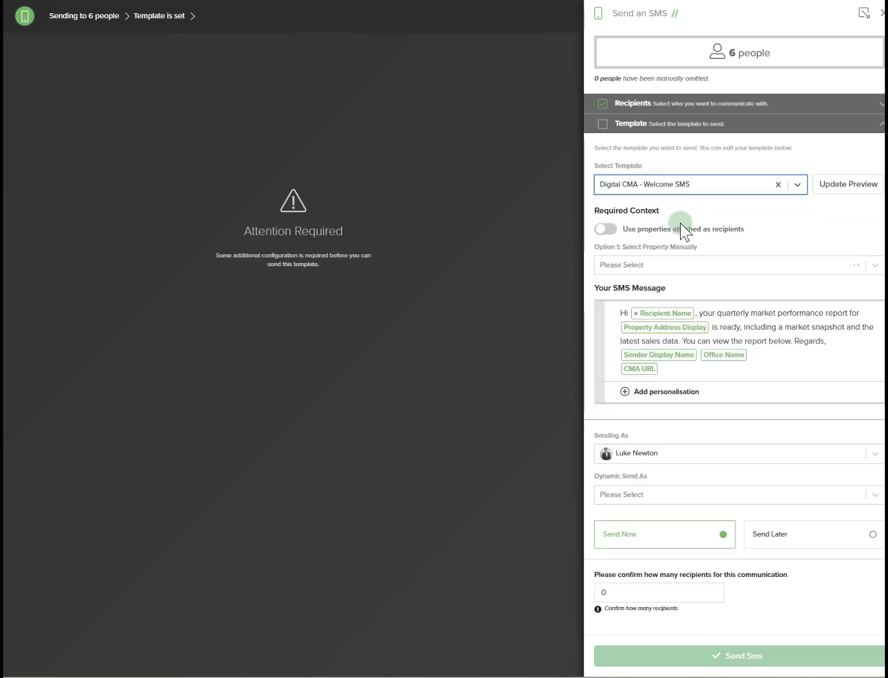
- Use the properties attached as recipients and update the SMS preview
{"action": "left_click", "coordinate": [603, 232]}
{"action": "left_click", "coordinate": [838, 195]}
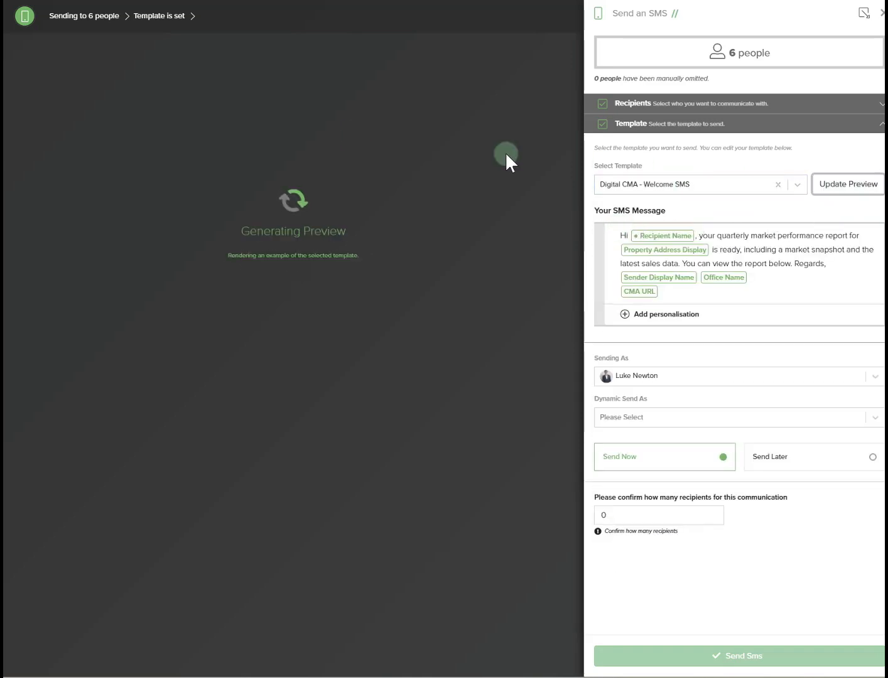
- Set Dynamic Send As to Assigned Agent, then close the SMS panel
{"action": "left_click", "coordinate": [625, 424]}
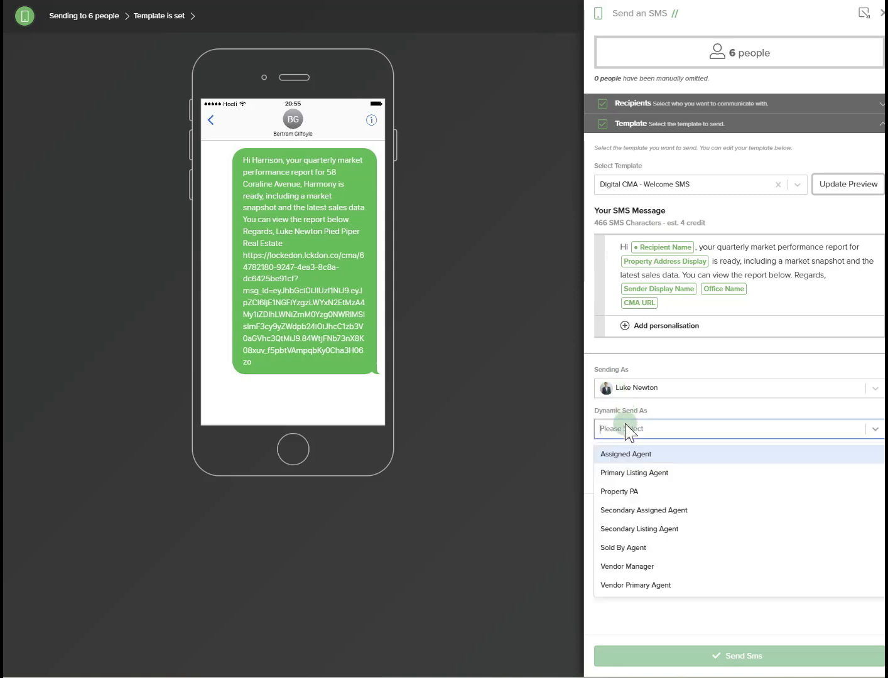
{"action": "left_click", "coordinate": [627, 449]}
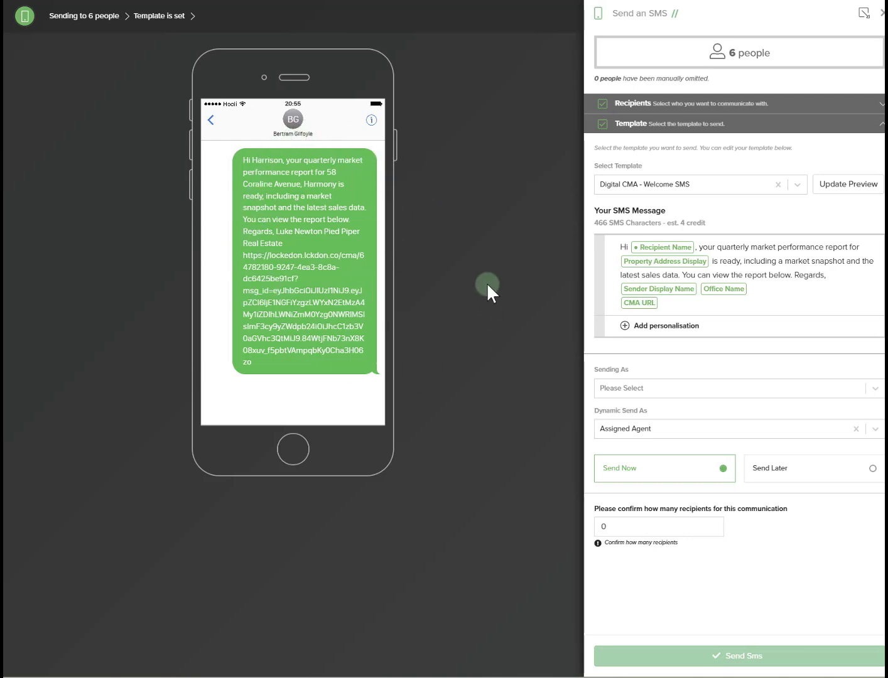
{"action": "left_click", "coordinate": [881, 14]}
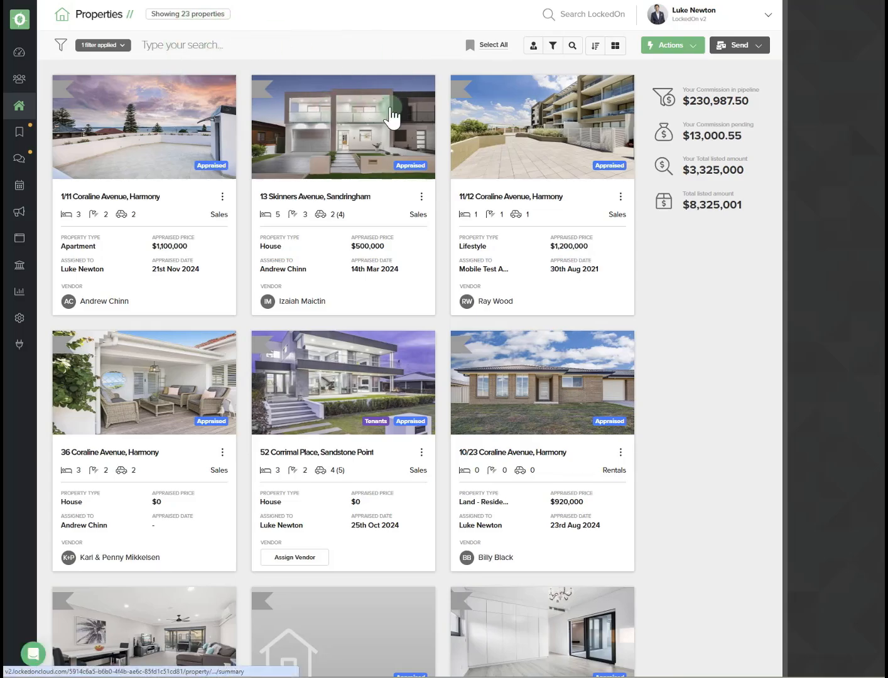
- Start an email to the filtered properties and choose the Digital CMA - Welcome email template
{"action": "left_click", "coordinate": [741, 49]}
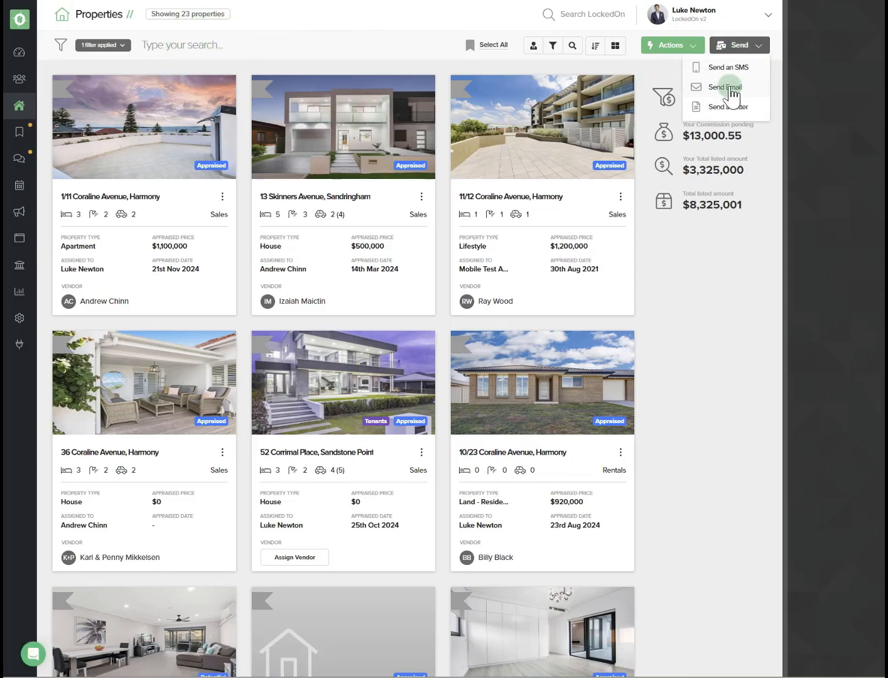
{"action": "left_click", "coordinate": [730, 92]}
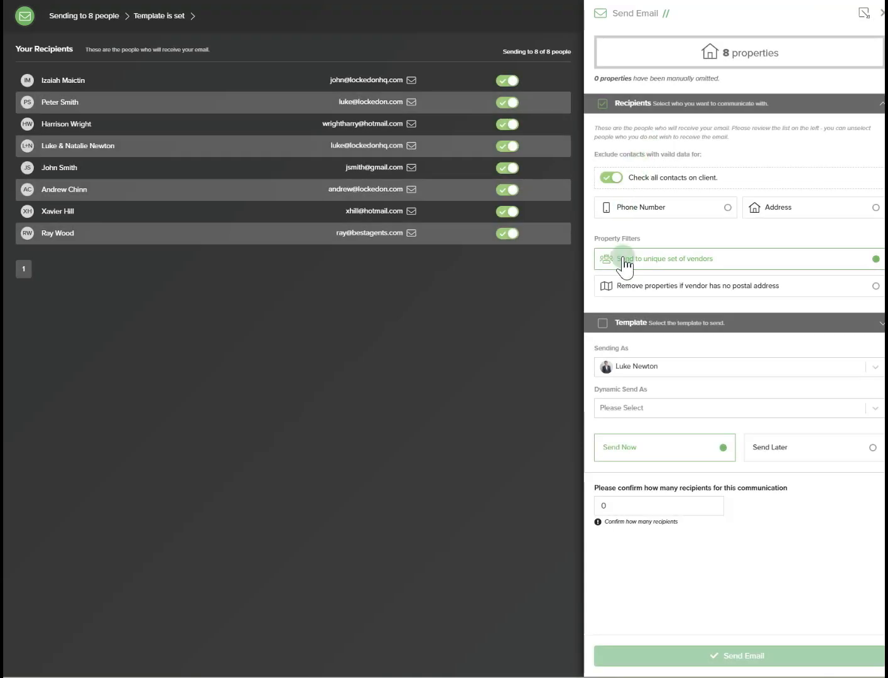
{"action": "left_click", "coordinate": [630, 322]}
{"action": "left_click", "coordinate": [645, 185]}
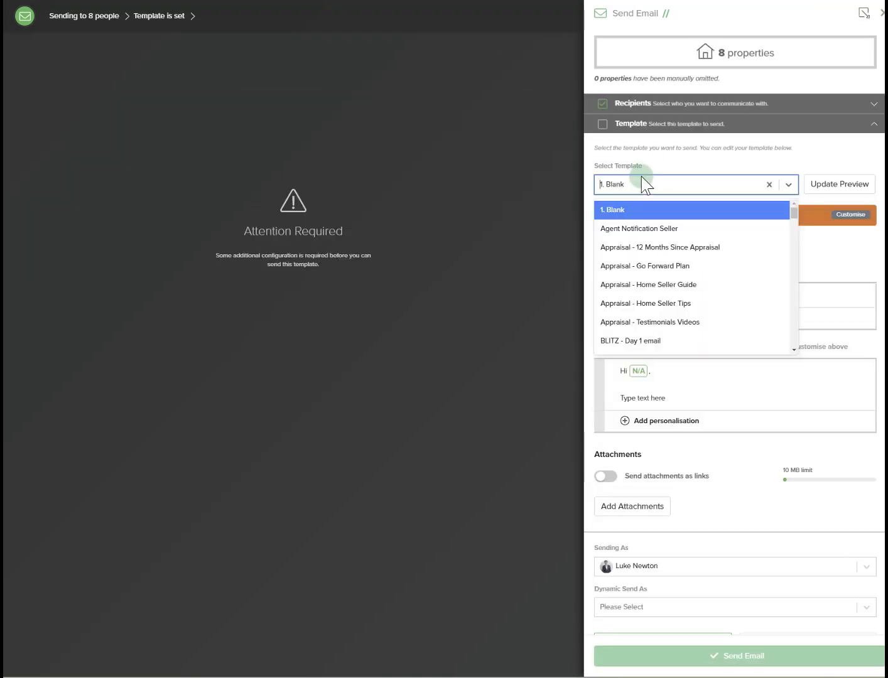
{"action": "type", "text": "cma"}
{"action": "left_click", "coordinate": [628, 248]}
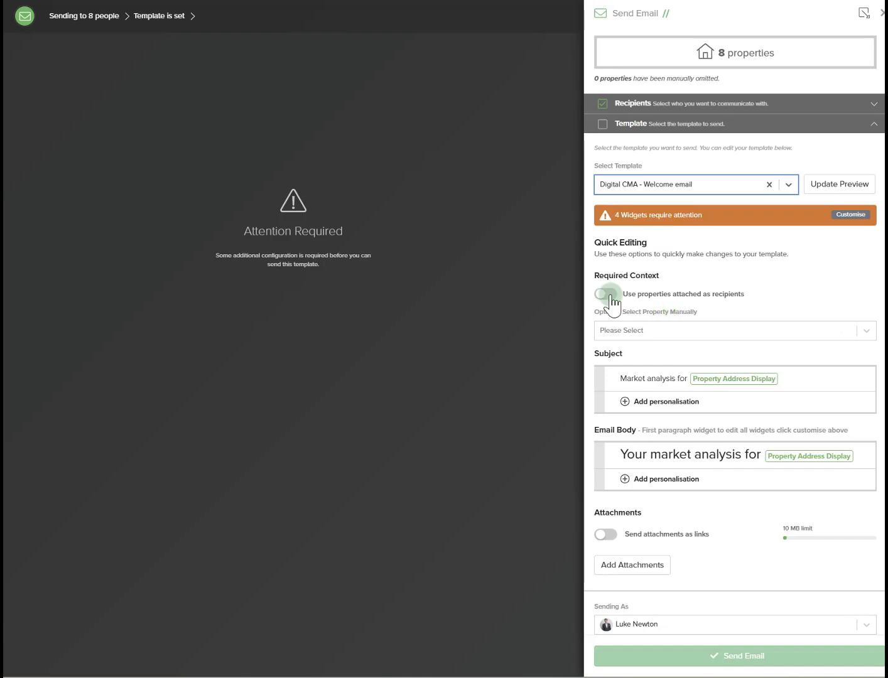
- Use the properties attached as recipients and highlight the preview's market analysis heading
{"action": "left_click", "coordinate": [606, 296]}
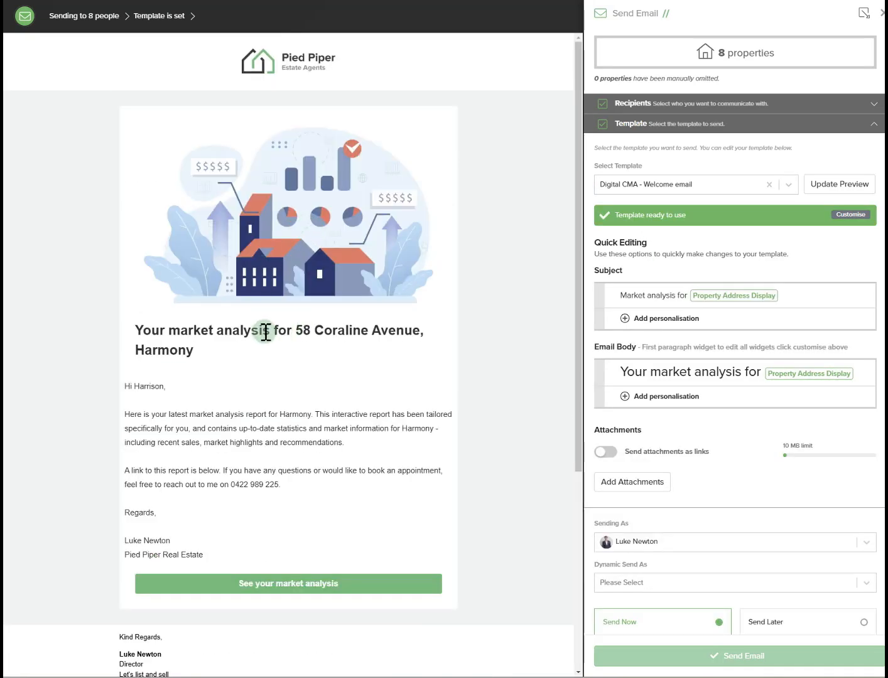
{"action": "left_click_drag", "start_coordinate": [295, 331], "coordinate": [430, 363]}
{"action": "left_click", "coordinate": [510, 367]}
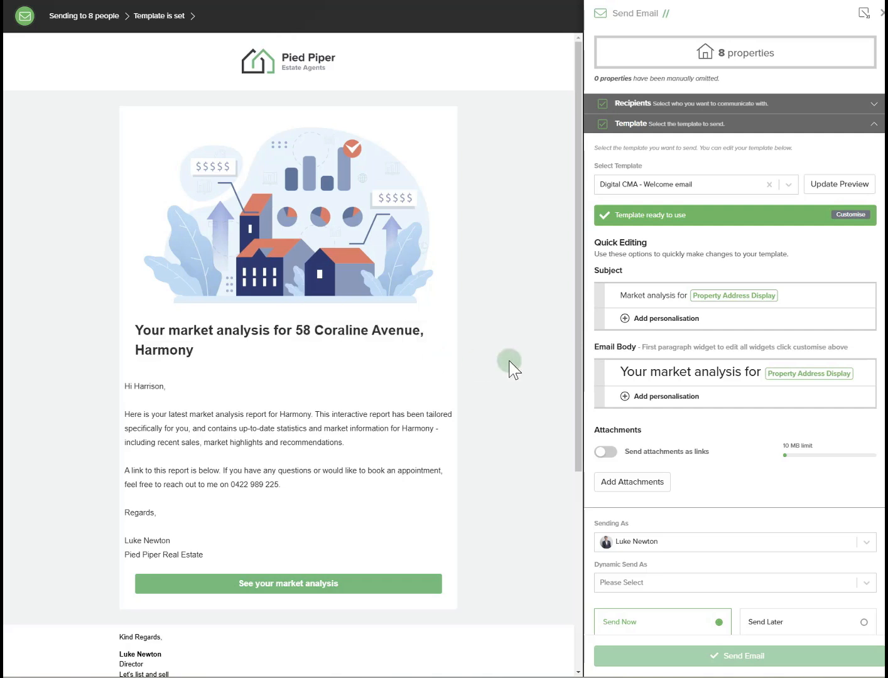
- Set the email's Dynamic Send As to Assigned Agent, then close the email panel
{"action": "left_click", "coordinate": [640, 584]}
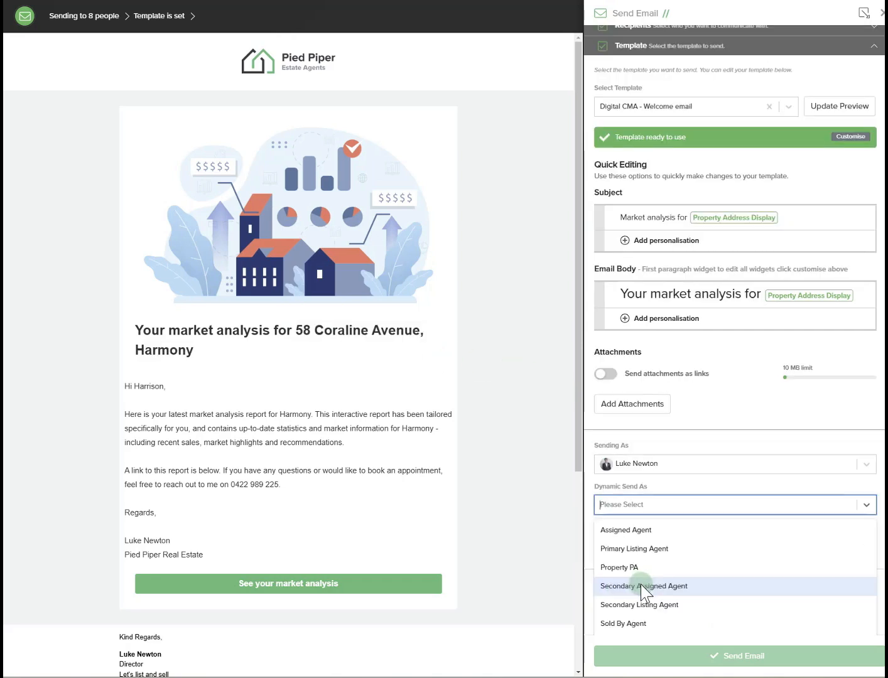
{"action": "left_click", "coordinate": [643, 532]}
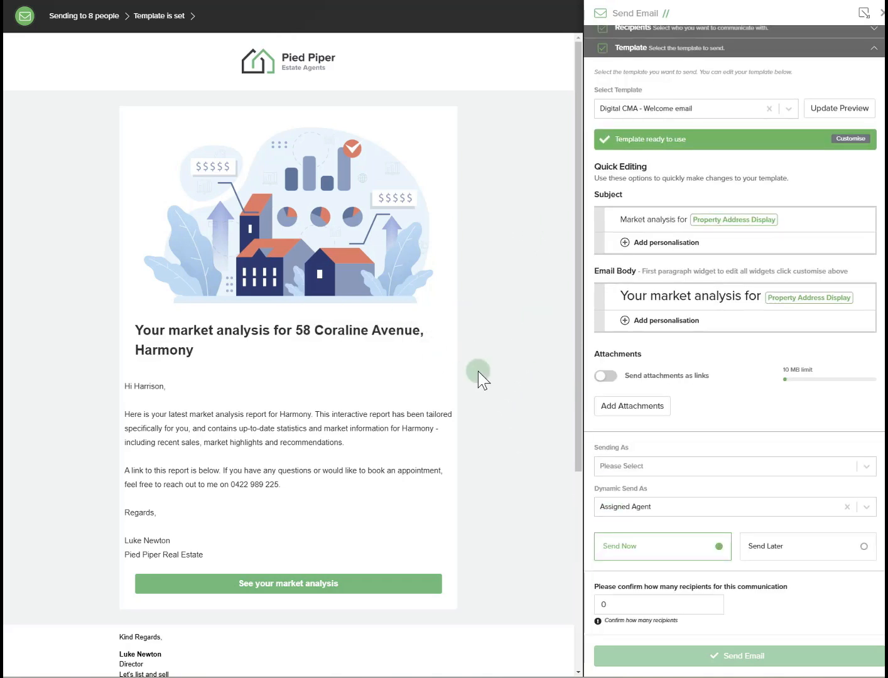
{"action": "scroll", "coordinate": [478, 374], "scroll_direction": "down", "scroll_amount": 3}
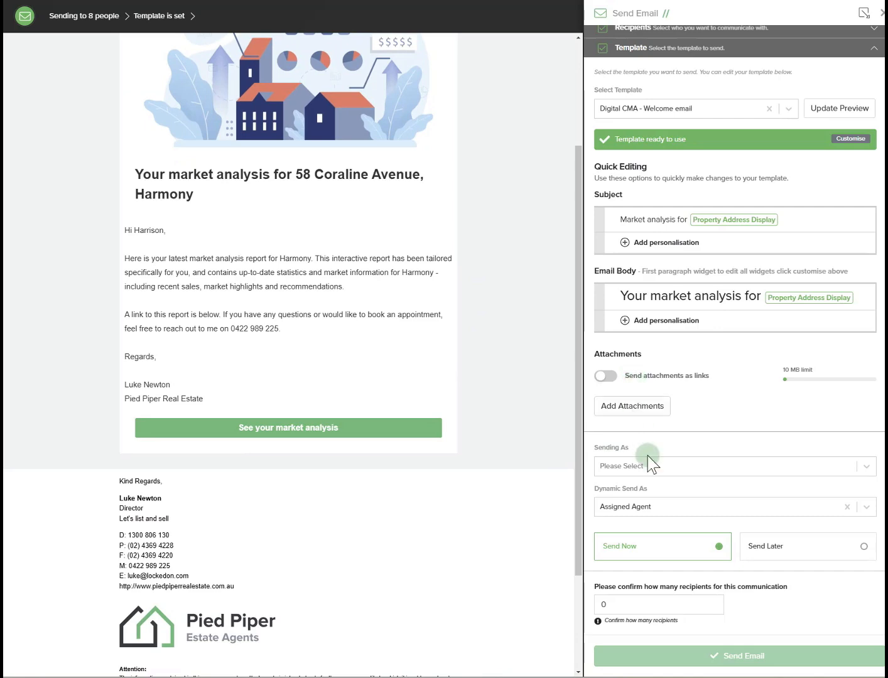
{"action": "scroll", "coordinate": [731, 533], "scroll_direction": "up", "scroll_amount": 1}
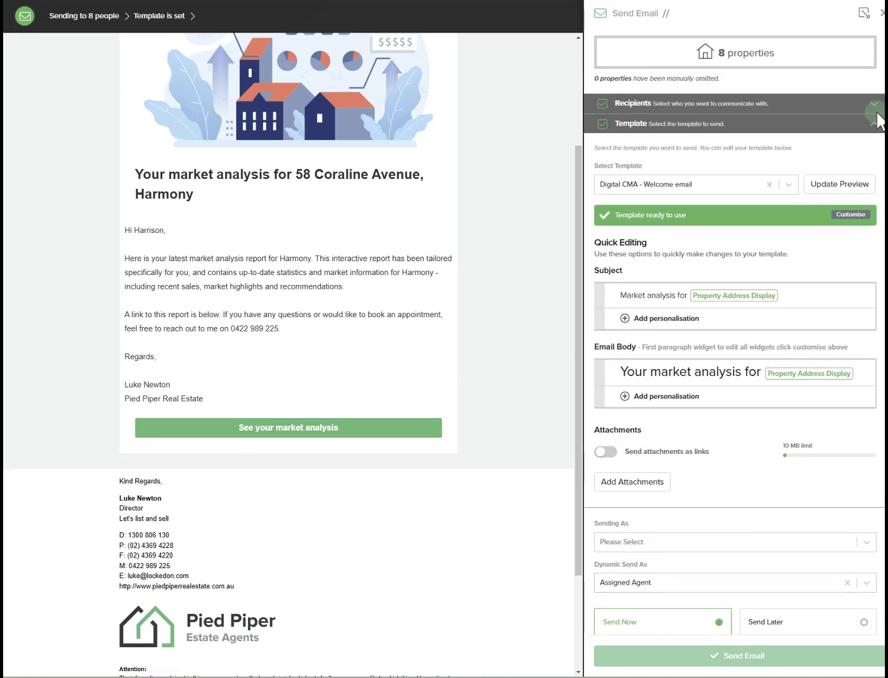
{"action": "left_click", "coordinate": [865, 13]}
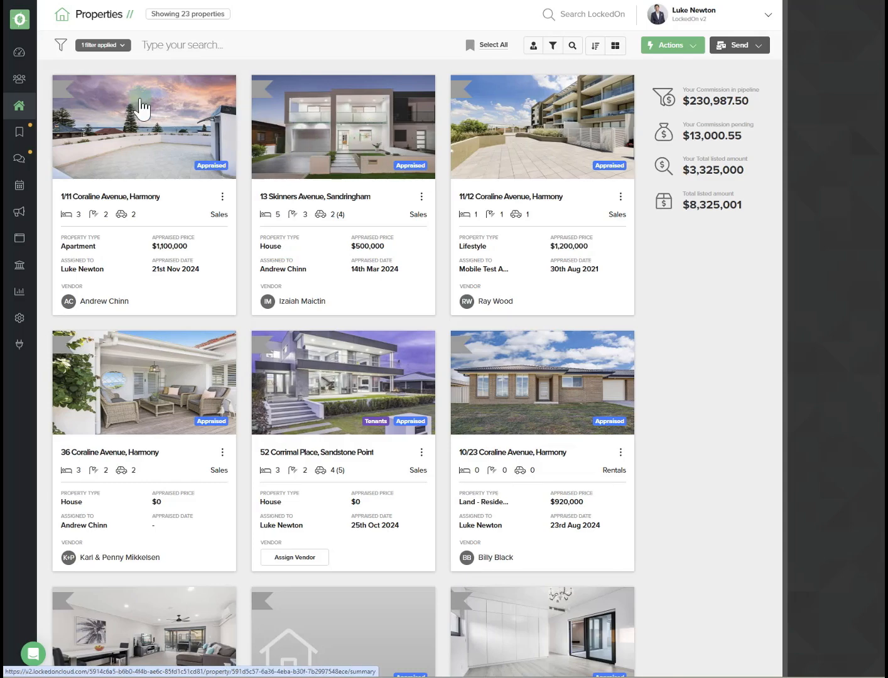
- Add the CMA Appointments widget to the dashboard layout and save the dashboard
{"action": "left_click", "coordinate": [19, 52]}
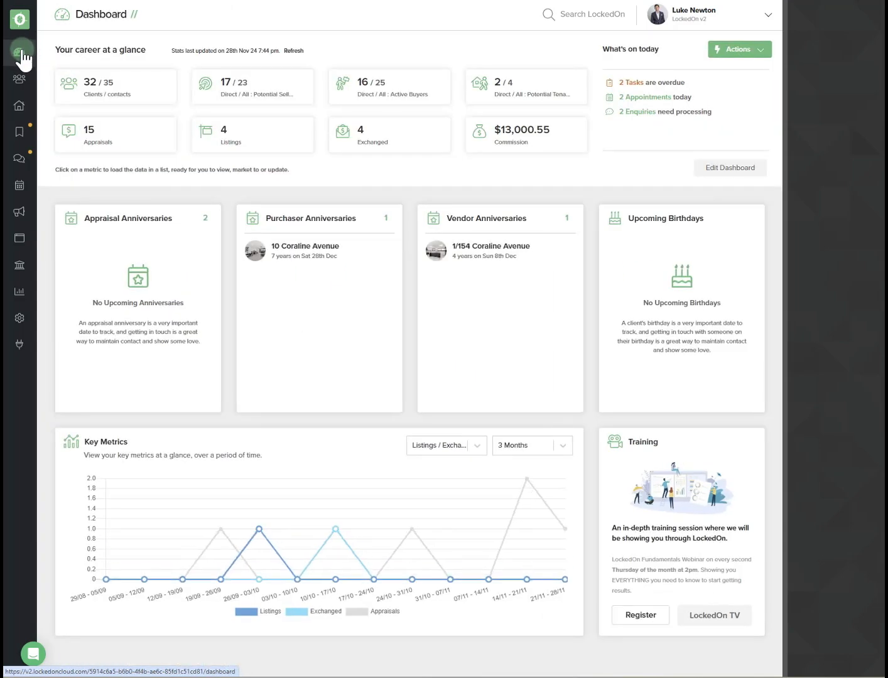
{"action": "left_click", "coordinate": [740, 168]}
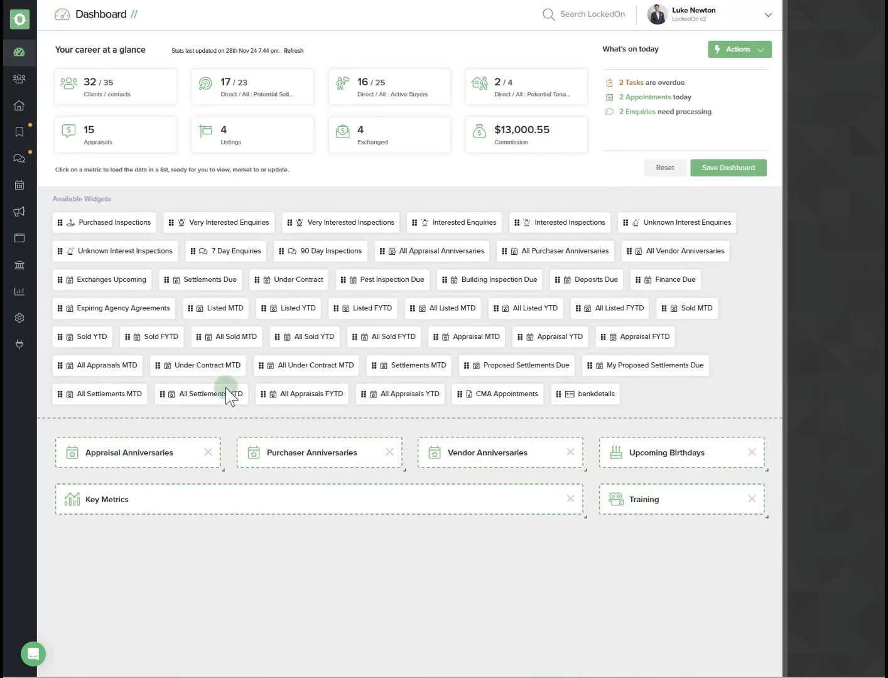
{"action": "left_click_drag", "start_coordinate": [475, 394], "coordinate": [675, 459]}
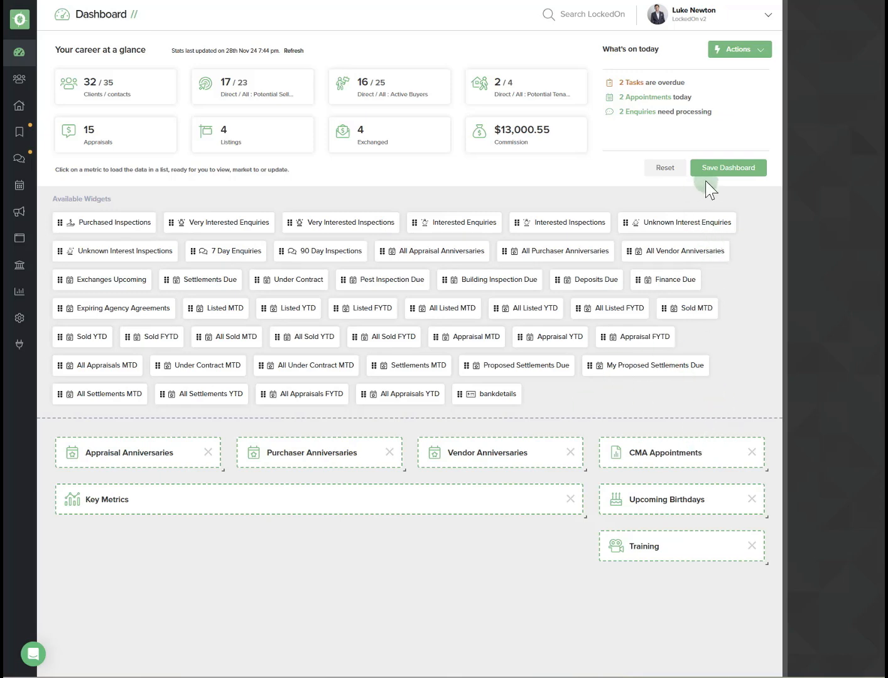
{"action": "left_click", "coordinate": [716, 169]}
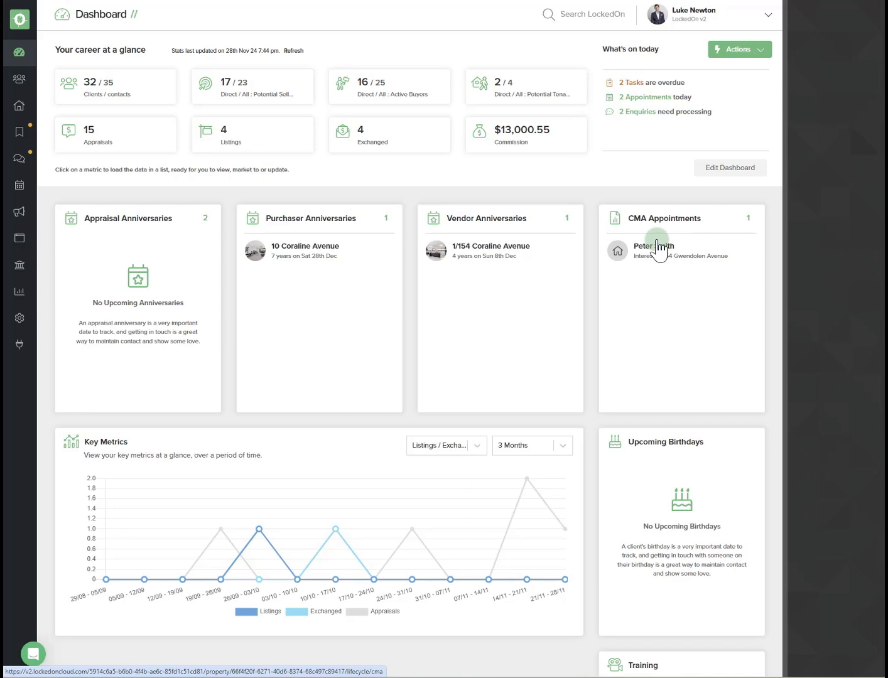
- Open the Engine Room triggers list and inspect the Digital CMA - Appraisal Requested trigger's events and actions
{"action": "left_click", "coordinate": [19, 320]}
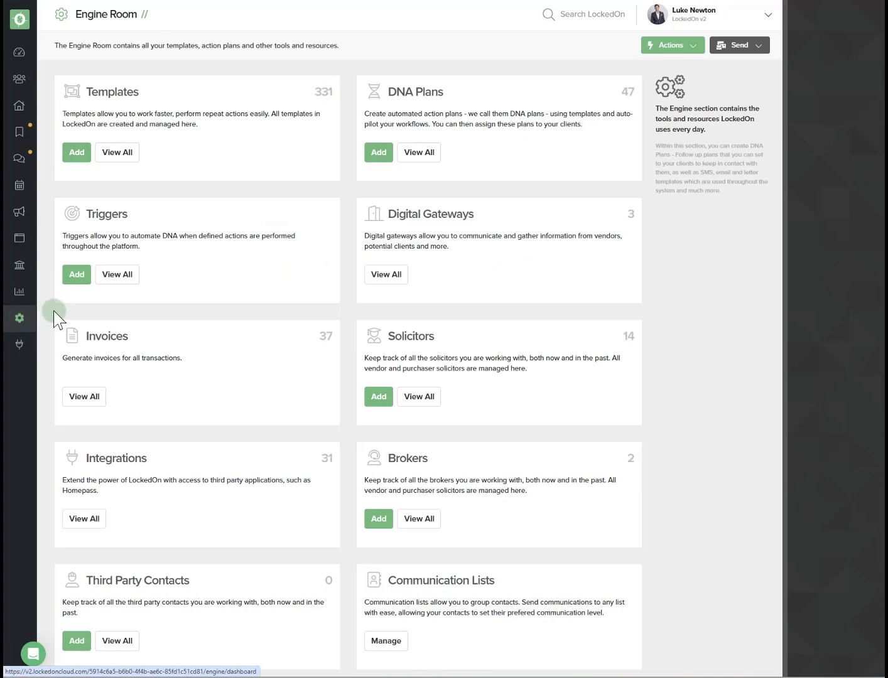
{"action": "left_click", "coordinate": [112, 275]}
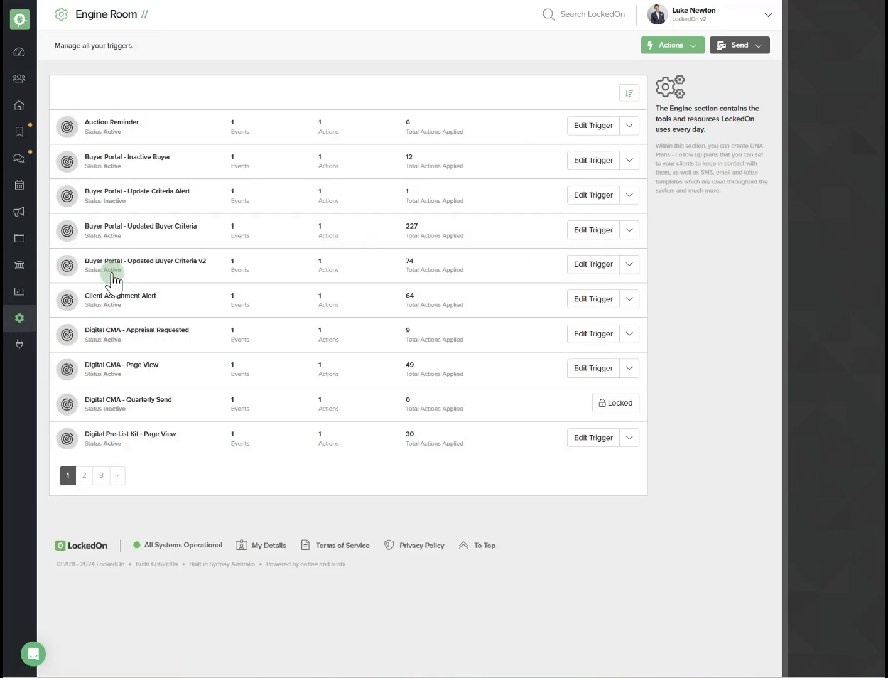
{"action": "triple_click", "coordinate": [99, 330]}
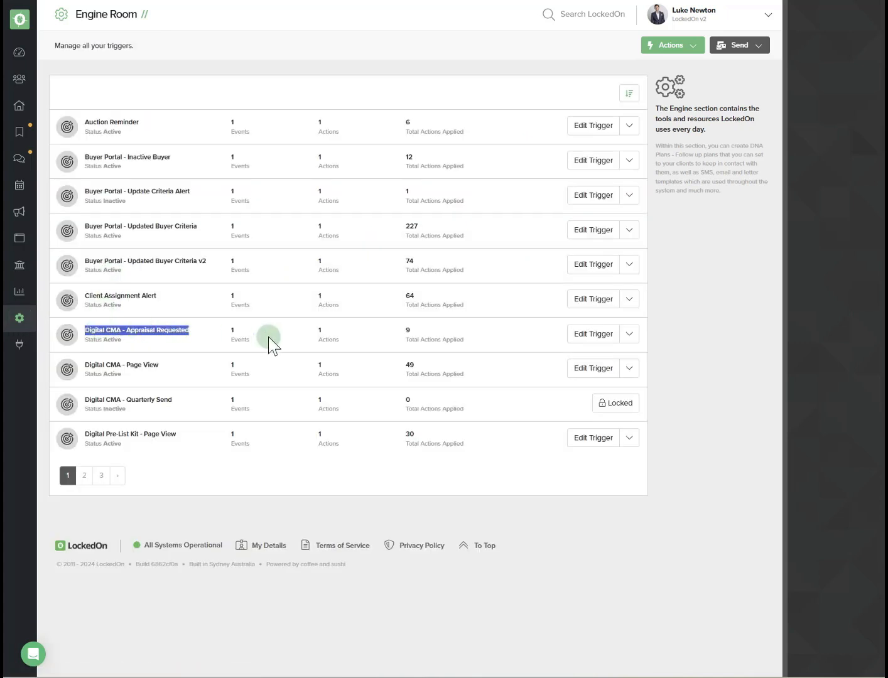
{"action": "left_click", "coordinate": [586, 341]}
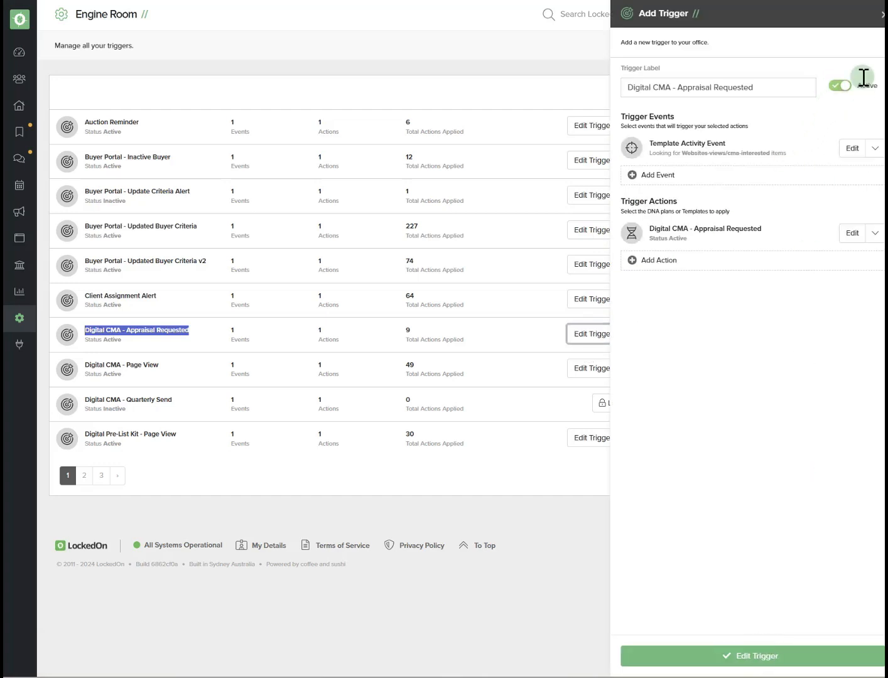
{"action": "left_click", "coordinate": [879, 14]}
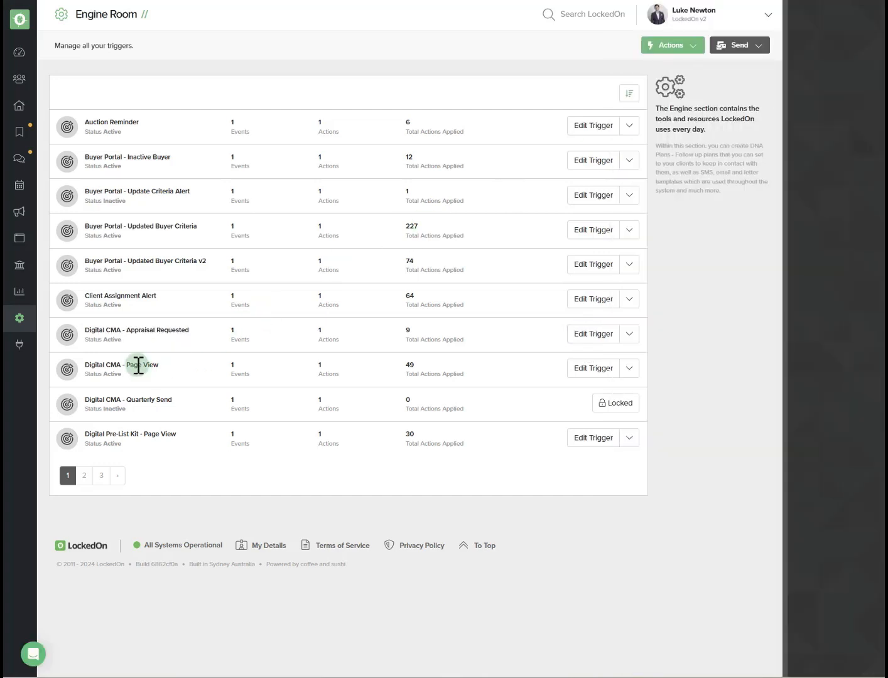
- Inspect the Digital CMA - Page View trigger's events and actions
{"action": "triple_click", "coordinate": [139, 367]}
{"action": "left_click", "coordinate": [580, 371]}
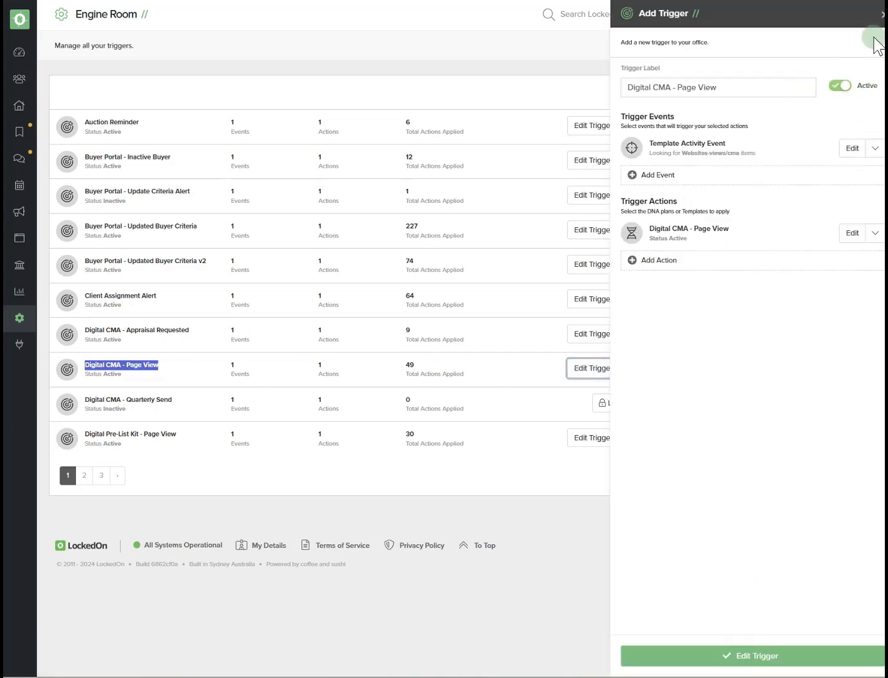
{"action": "left_click", "coordinate": [879, 14]}
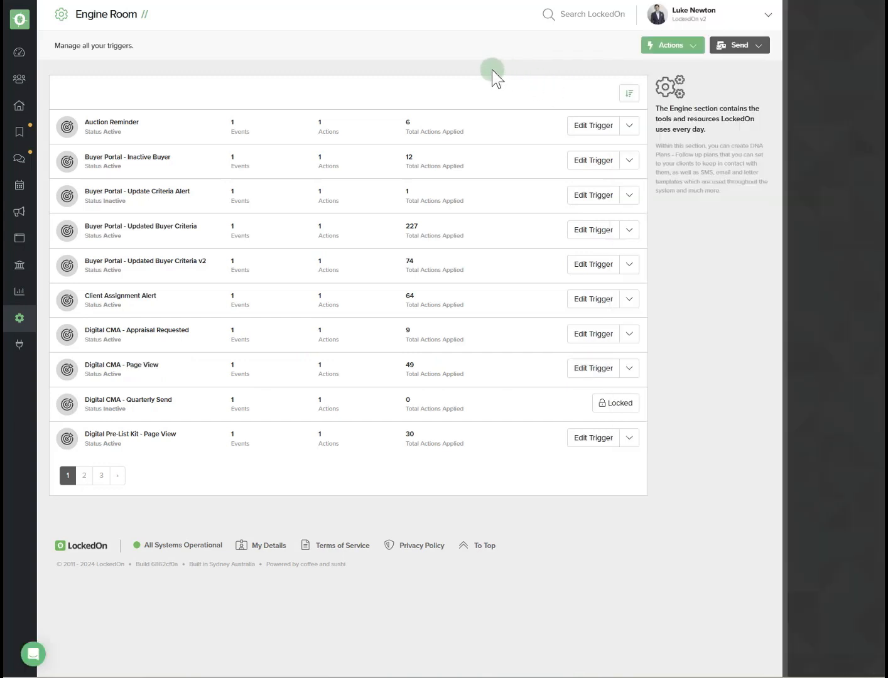